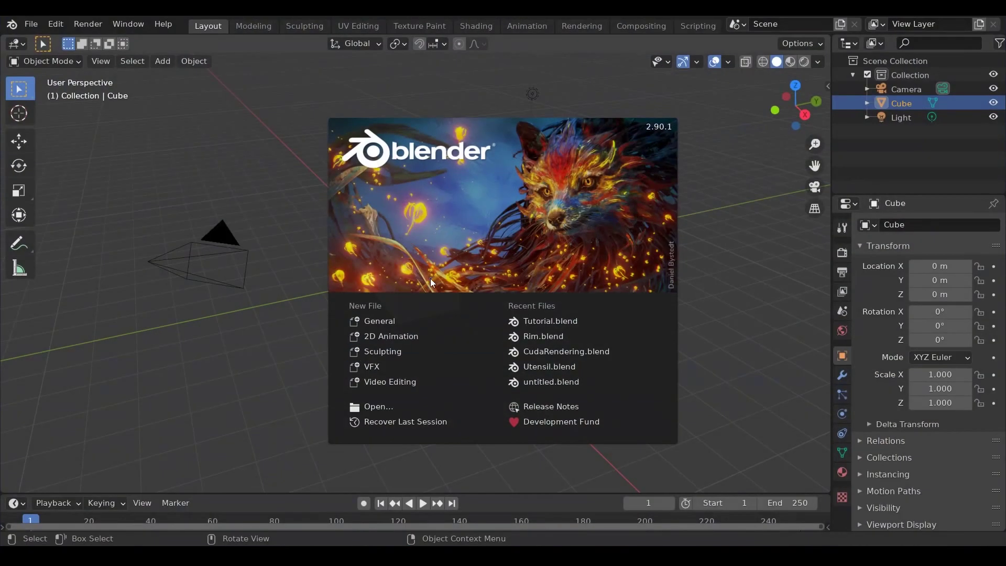
Step: Delete the default cube and add a cylinder mesh at the world origin
left_click(307, 295)
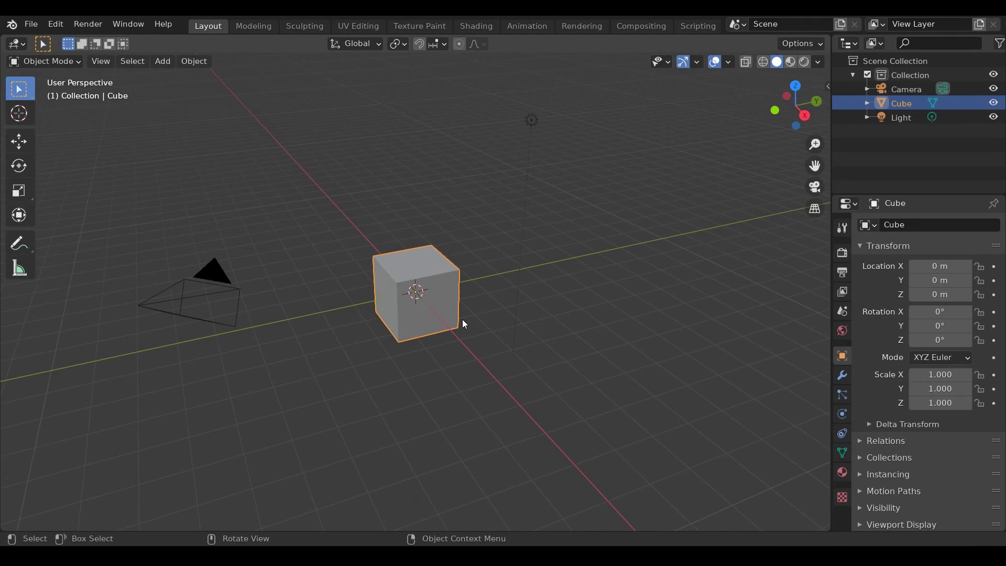
key("Delete")
key("shift+a")
mouse_move(410, 260)
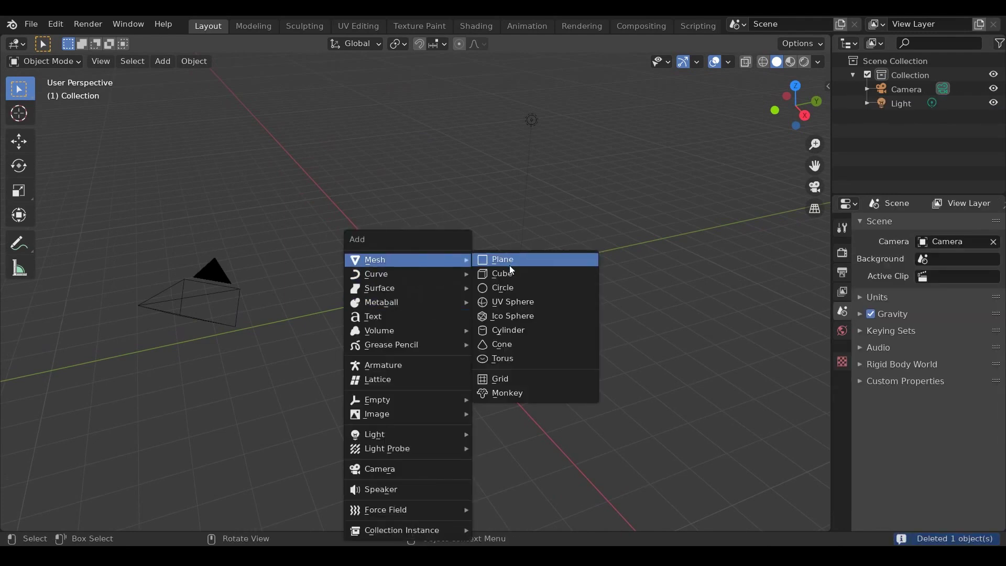
left_click(520, 331)
Step: Scale the cylinder by 2 and flatten it along Z to a Z scale of 0.080, forming a thin disc
key("s")
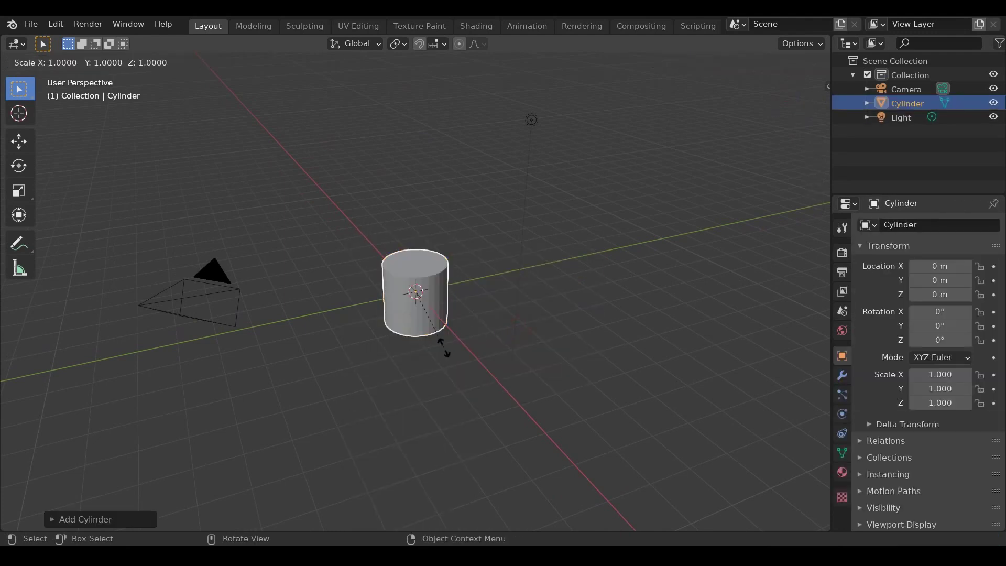
key("2")
key("Return")
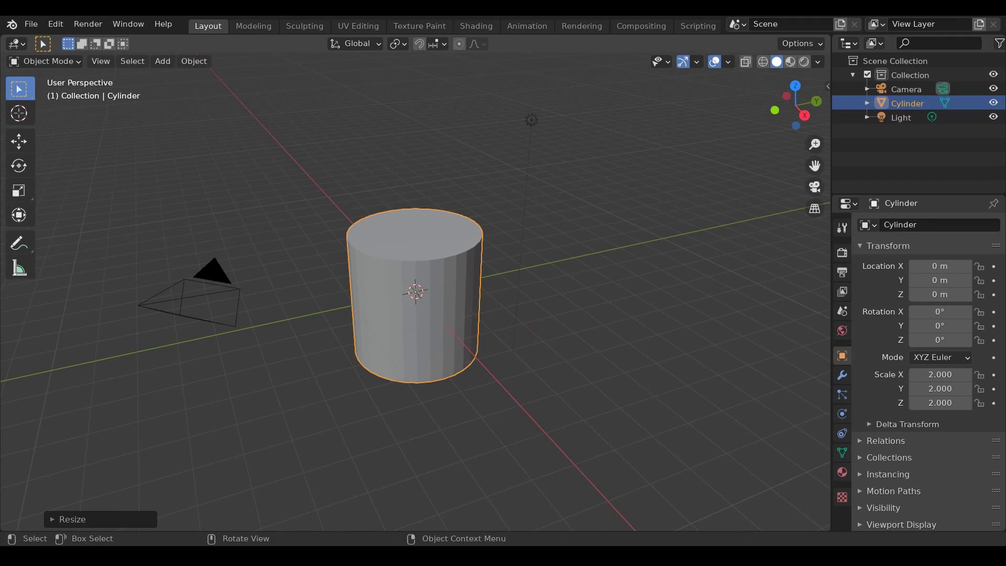
key("s")
key("z")
key("0")
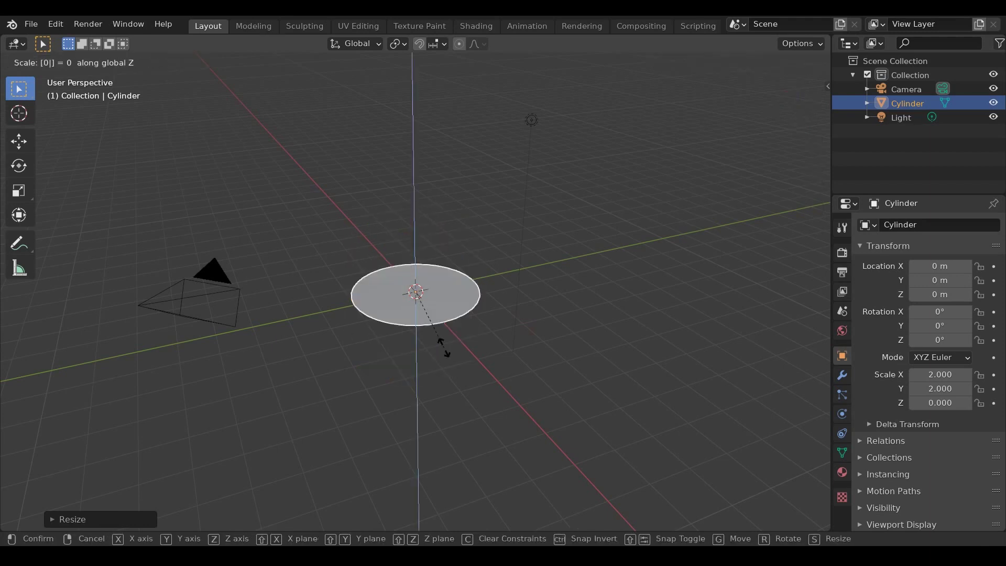
key("Return")
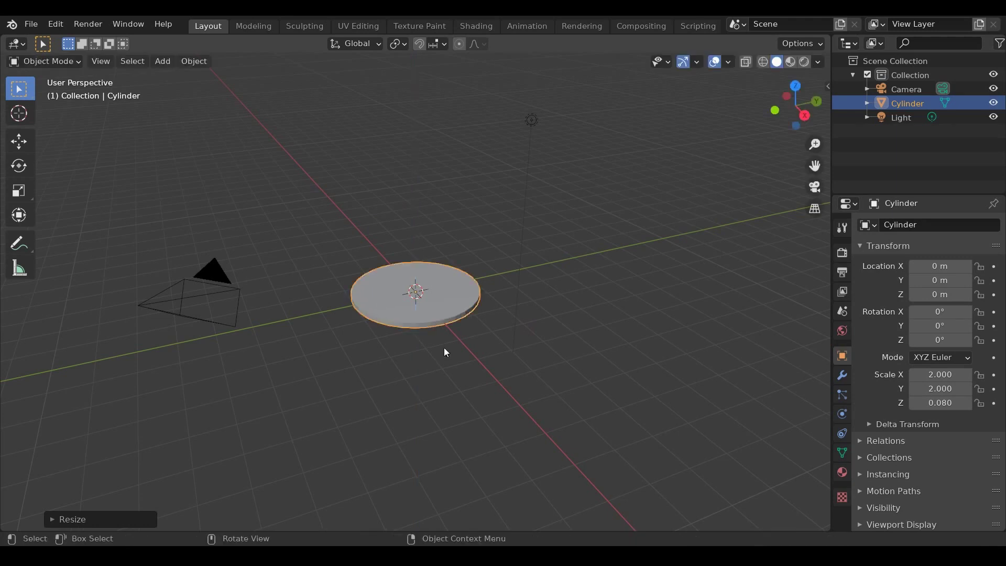
Step: Add an Edge Split modifier to the disc, keeping the 30° edge angle, and collapse its settings
scroll(466, 419, "up", 5)
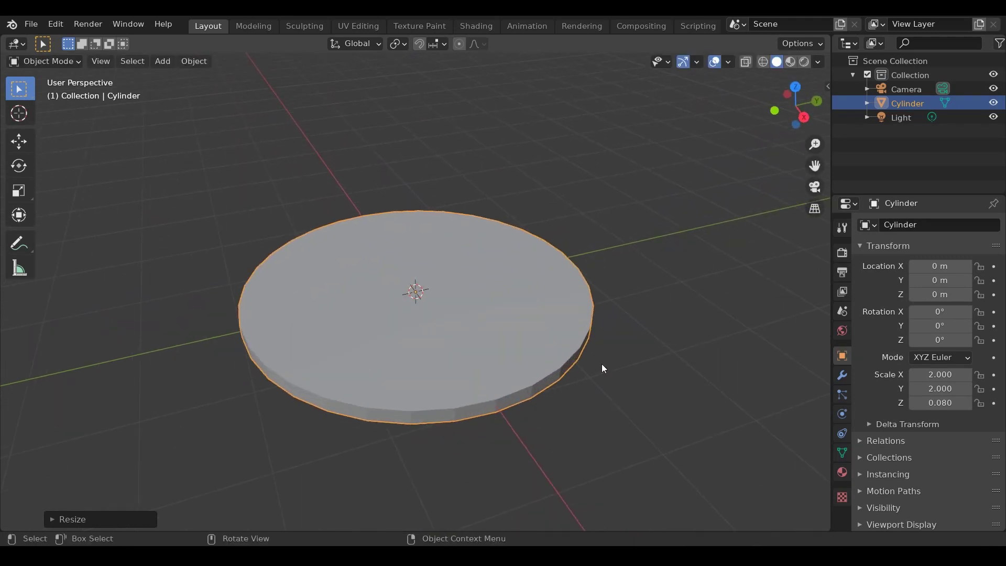
left_click(843, 375)
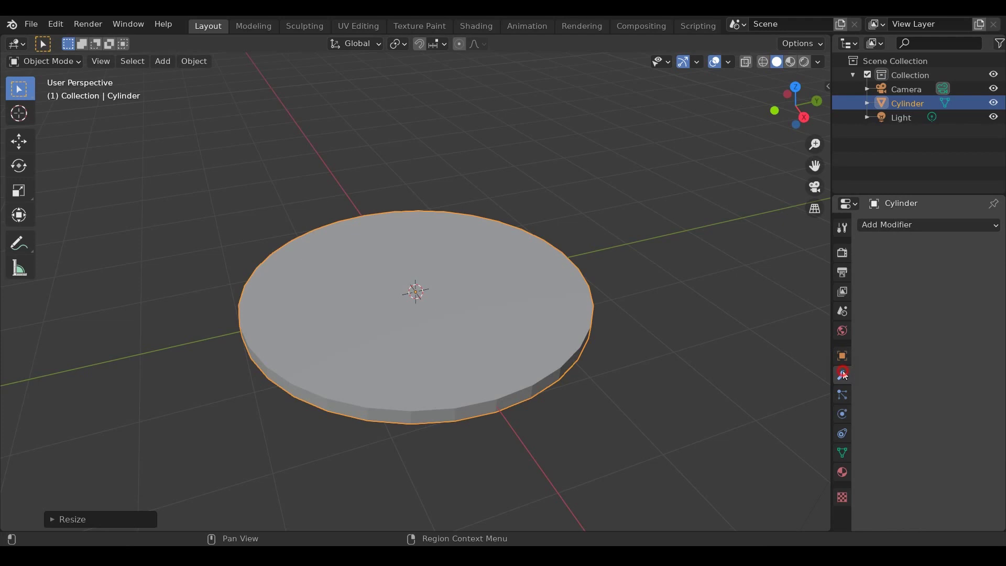
left_click(907, 225)
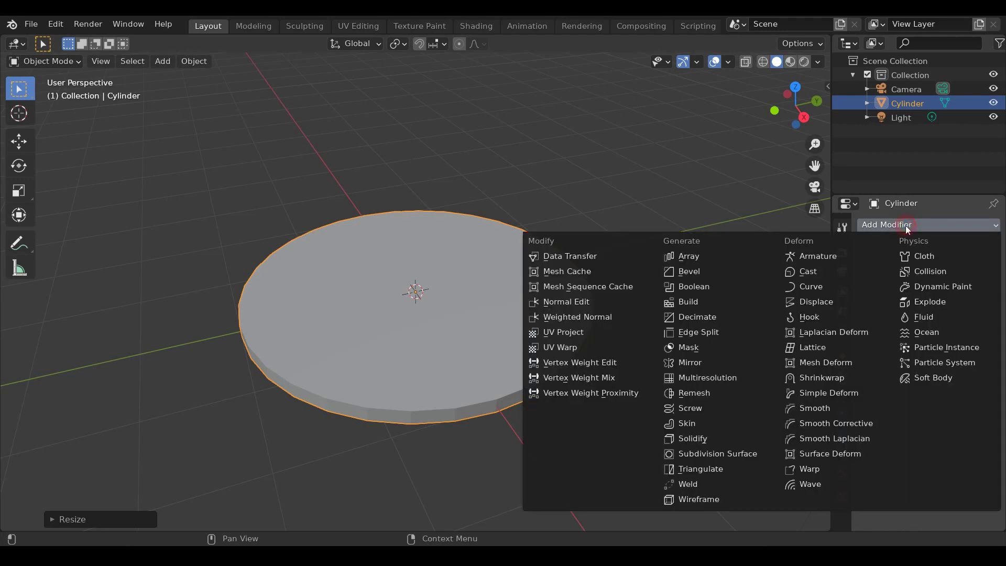
left_click(714, 335)
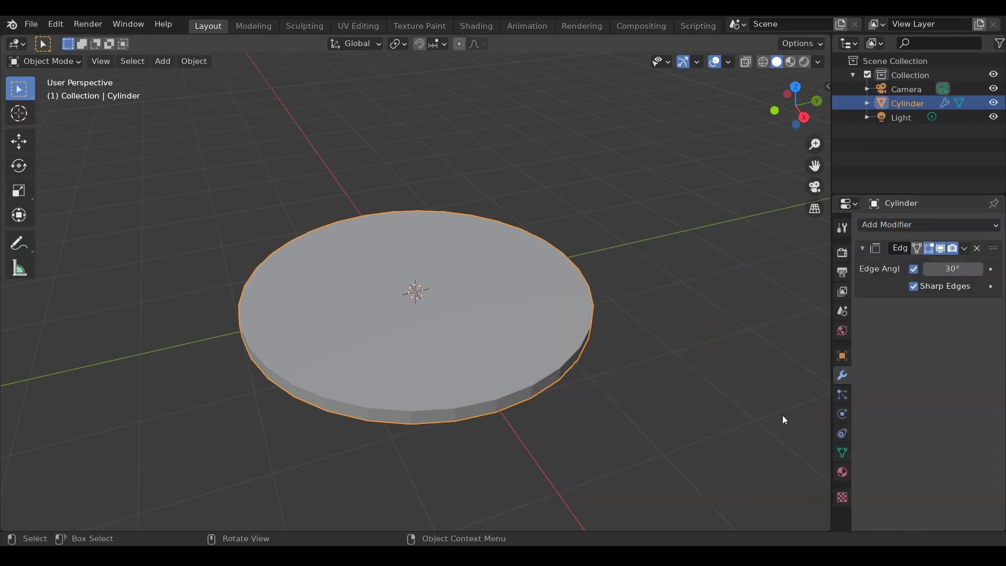
left_click(862, 248)
Step: Add a Subdivision Surface modifier to the disc with 2 viewport levels and collapse its settings
left_click(891, 228)
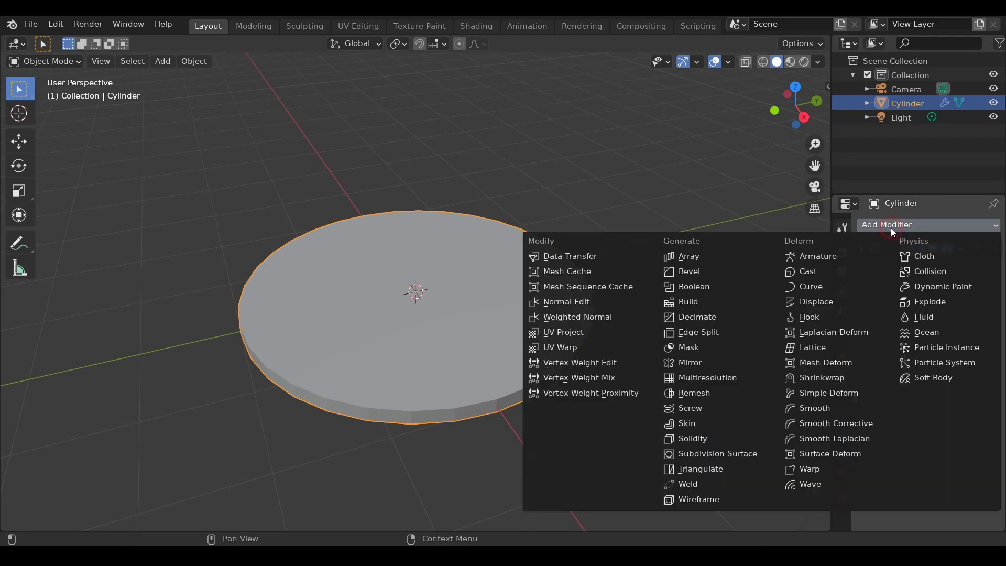
left_click(732, 454)
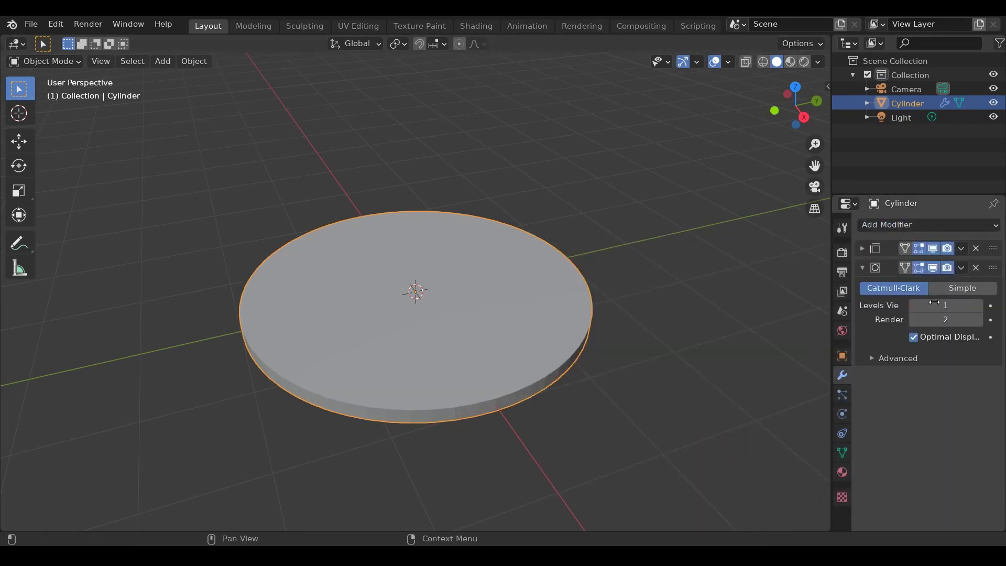
left_click(980, 307)
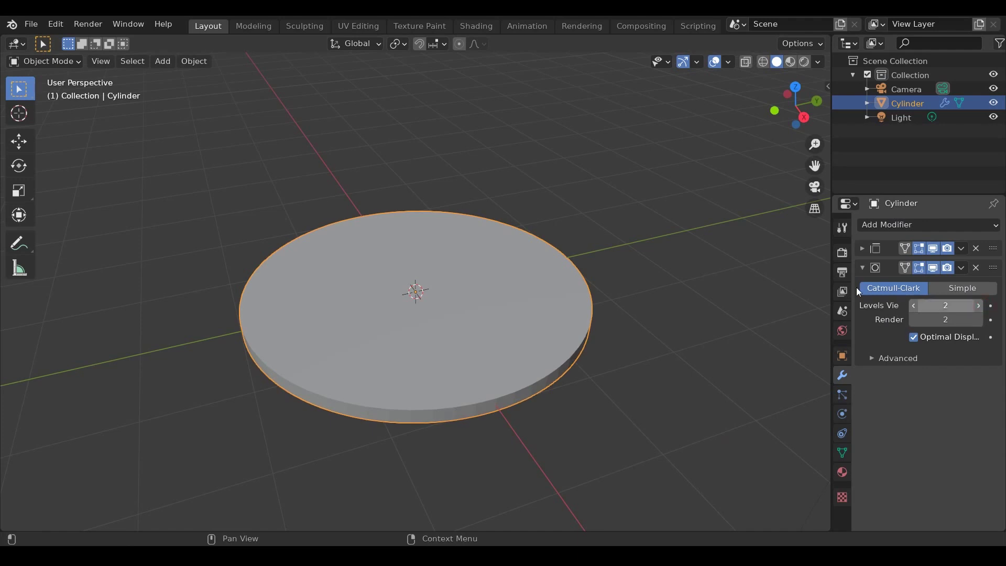
left_click(862, 268)
Step: Apply smooth shading to the disc
middle_click_drag(577, 385, 500, 300)
right_click(502, 304)
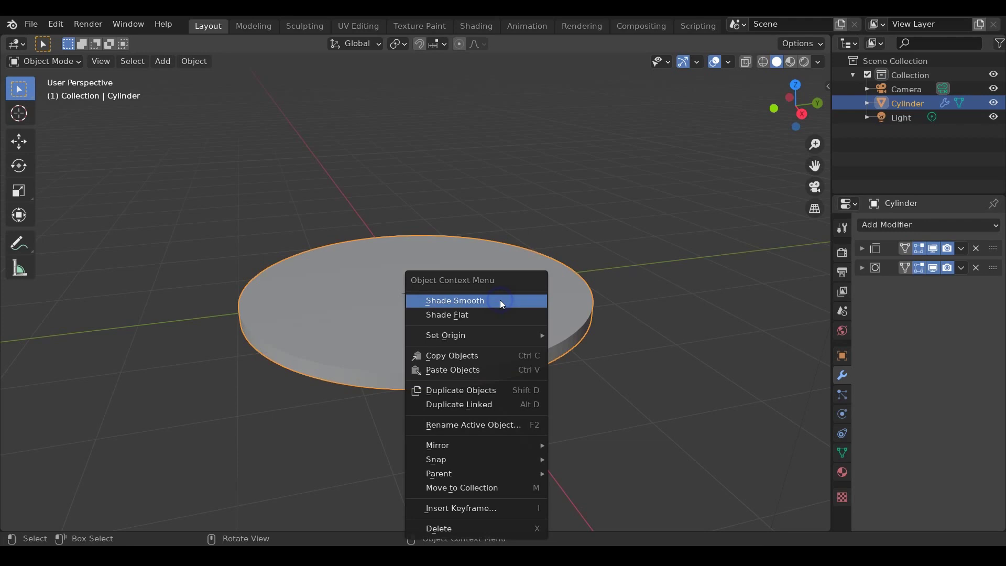
left_click(499, 300)
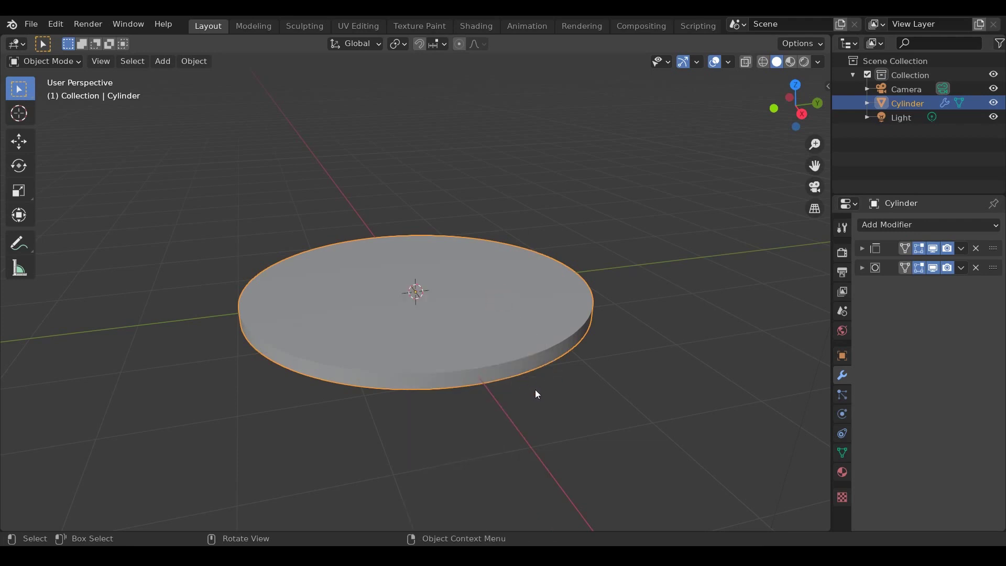
Step: Switch to the Shading workspace, enlarge the node editor, and hide the viewport overlays and gizmos
middle_click_drag(535, 393, 580, 329)
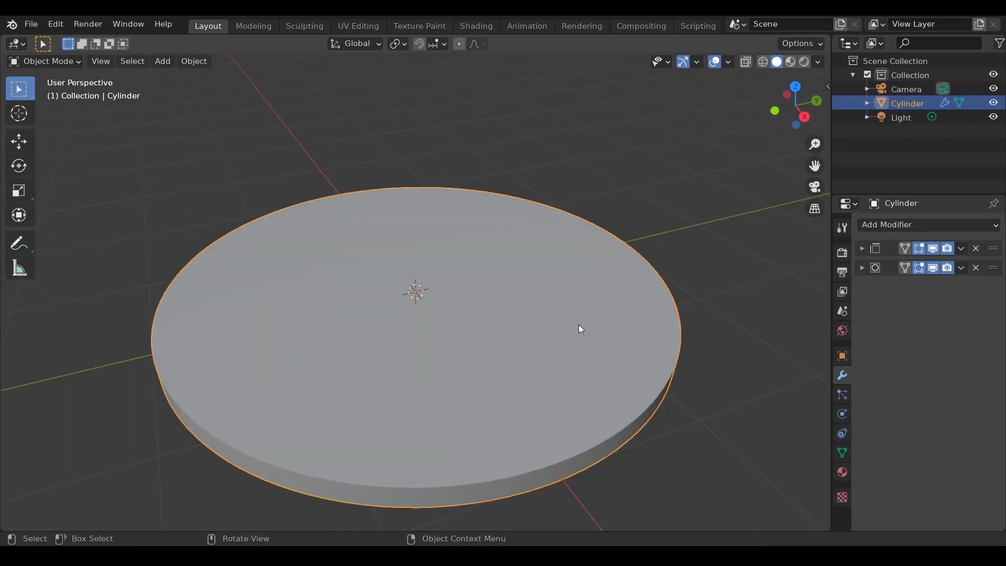
scroll(579, 327, "down", 2)
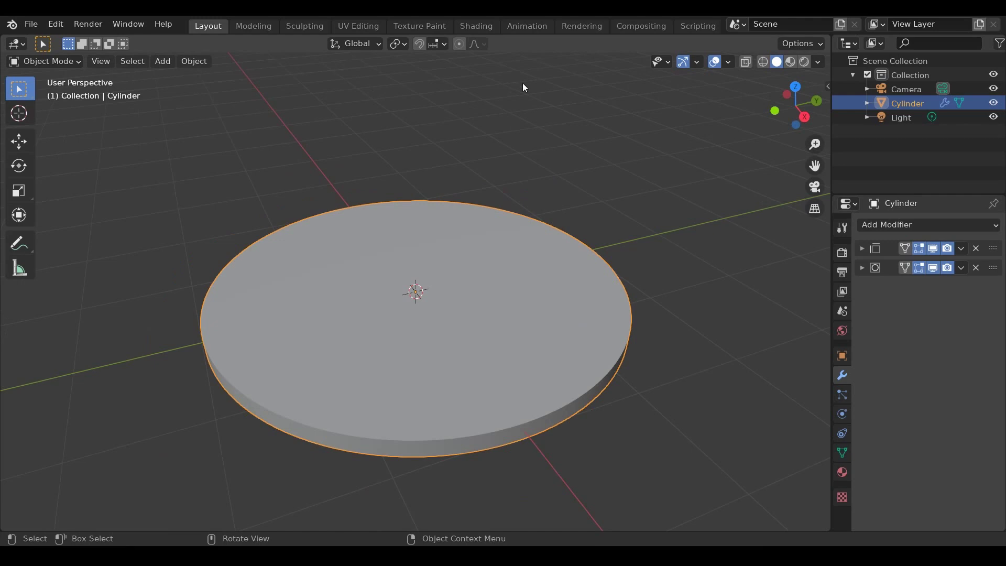
left_click(480, 24)
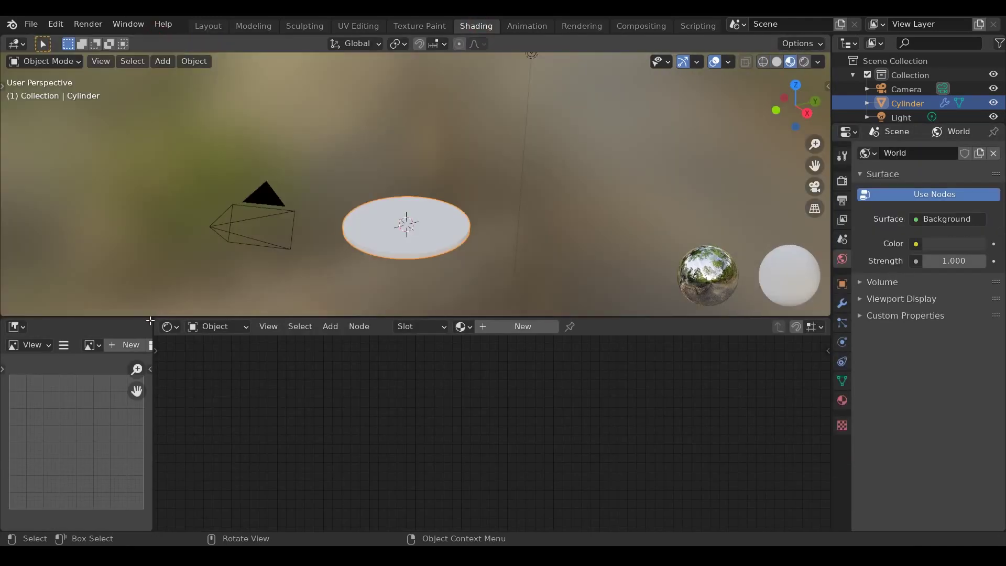
left_click_drag(271, 316, 293, 241)
left_click(715, 61)
left_click(682, 61)
Step: Set the viewport lighting to the night.exr studio light with strength 1.5 and world opacity 0
middle_click_drag(398, 173, 447, 162)
middle_click_drag(447, 163, 488, 147)
left_click(819, 62)
left_click(806, 174)
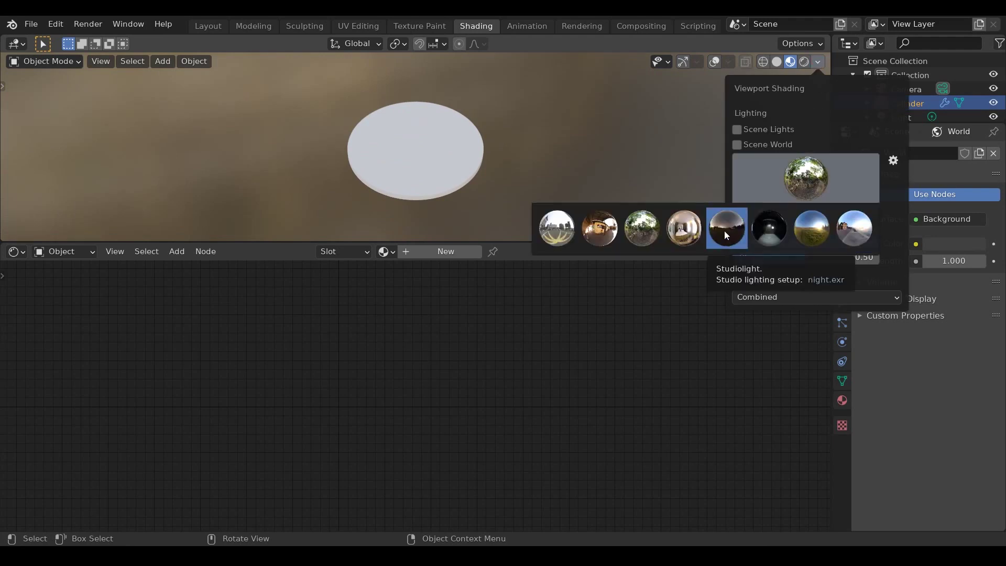
left_click(724, 230)
left_click_drag(807, 226, 733, 242)
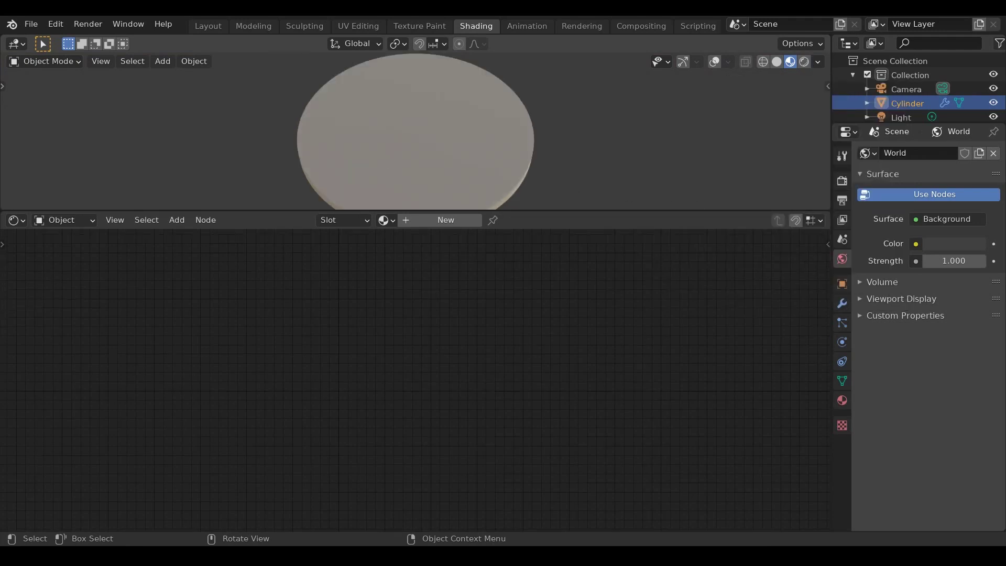
Step: Rotate the disc 90° around the Y axis so it stands upright
type("ry90")
left_click(411, 150)
middle_click_drag(411, 150, 488, 71)
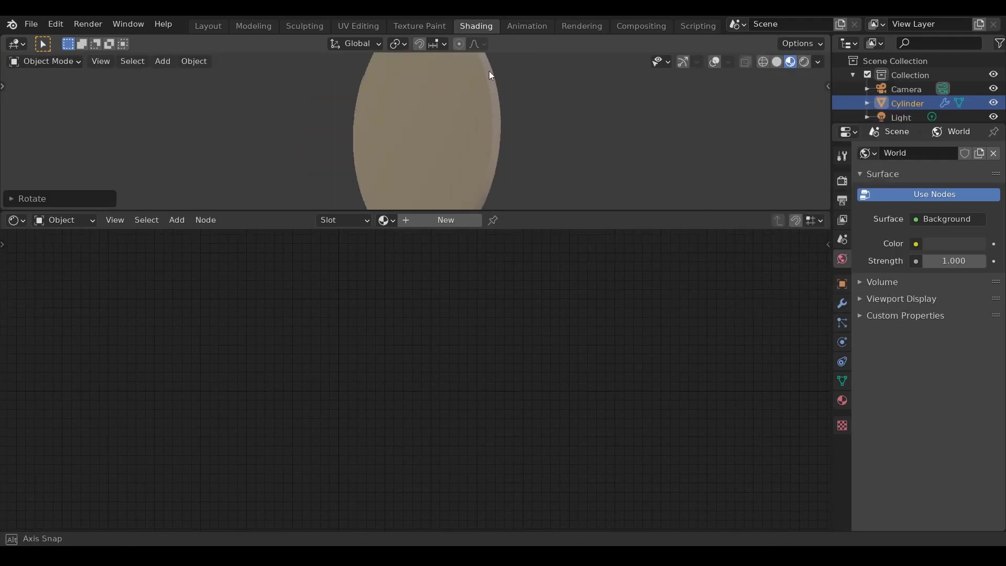
Step: Create a material named Brushed Metal Material for the disc, with Metallic 1.0 and Roughness 0.12
left_click(445, 220)
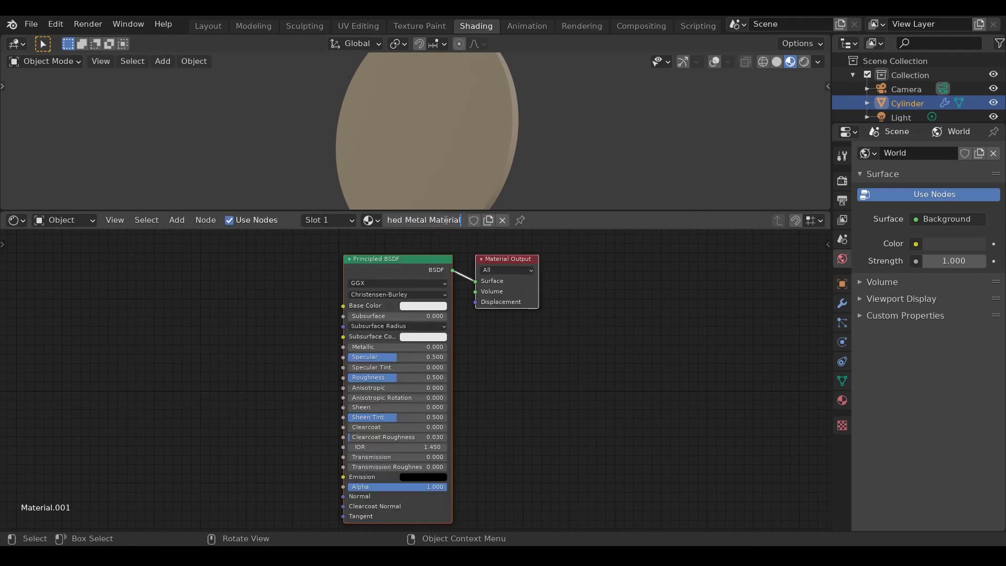
scroll(438, 322, "up", 3)
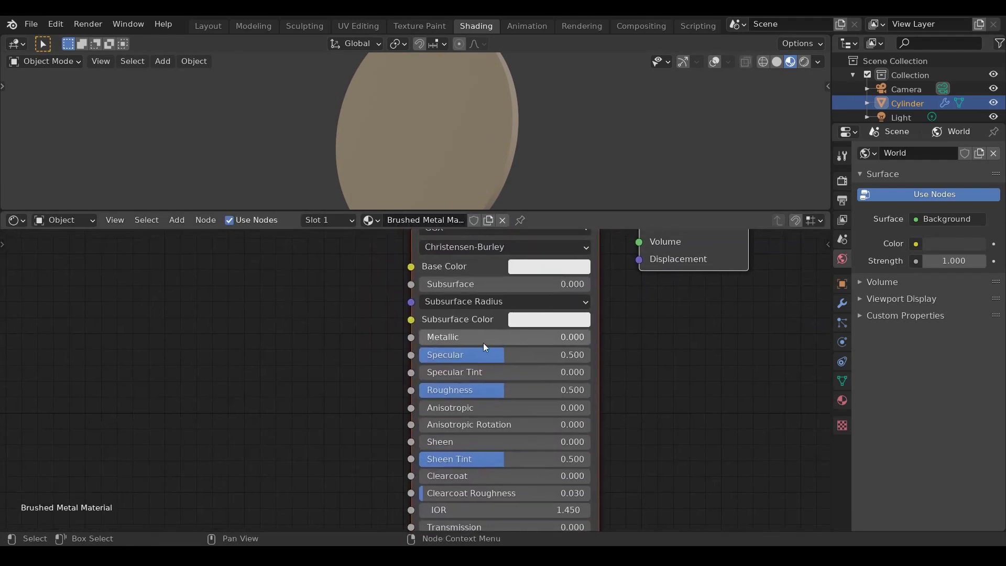
left_click_drag(436, 335, 587, 346)
left_click_drag(520, 392, 454, 392)
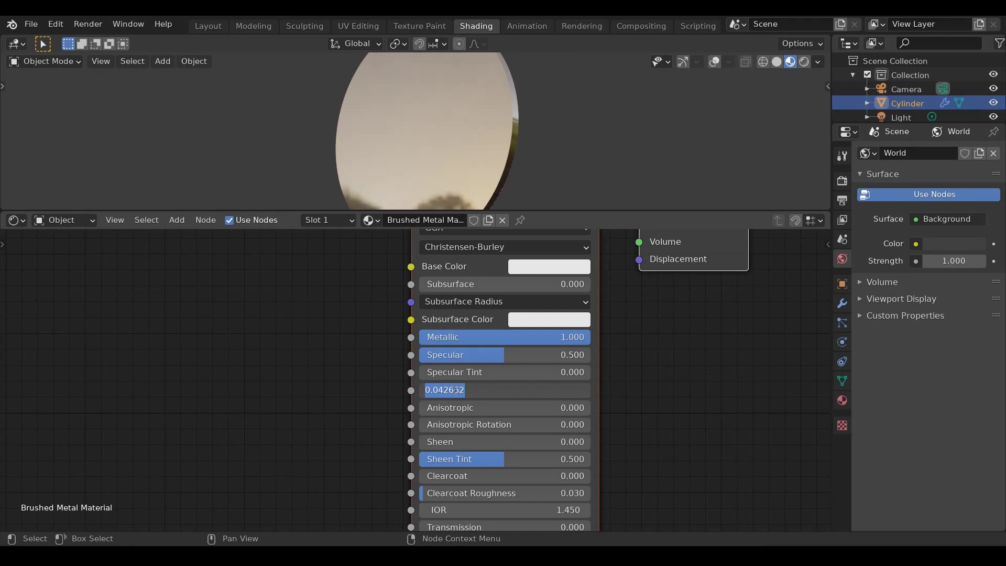
type("0.12")
key("Return")
Step: Rotate the viewport's studio lighting to 82.5°
mouse_move(463, 138)
middle_mouse_down()
mouse_move(489, 146)
mouse_move(466, 137)
middle_mouse_up()
left_click(819, 61)
left_click_drag(790, 212, 824, 211)
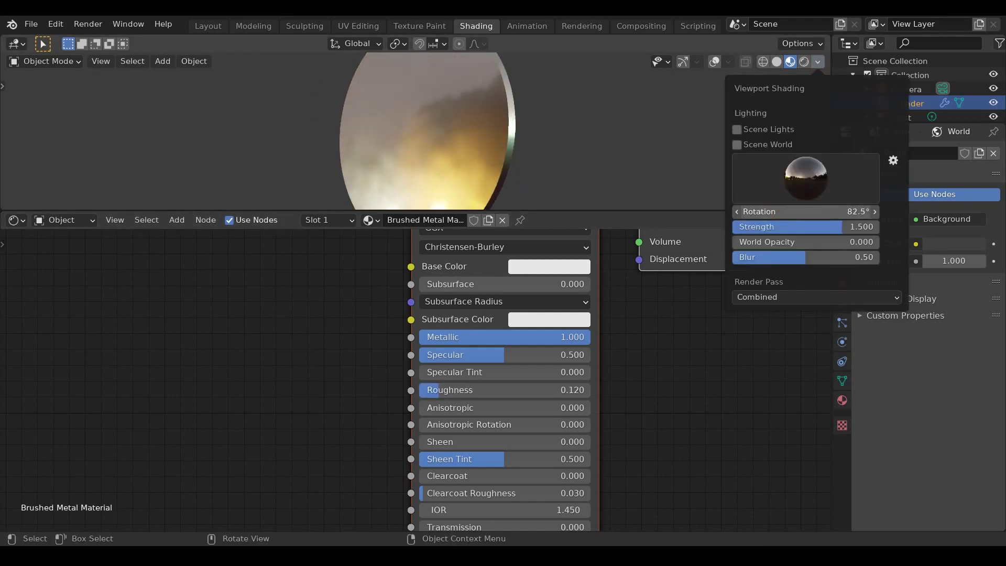
Step: Set the Principled BSDF's Roughness to 0.15
middle_click_drag(519, 140, 474, 163)
scroll(474, 163, "up", 1)
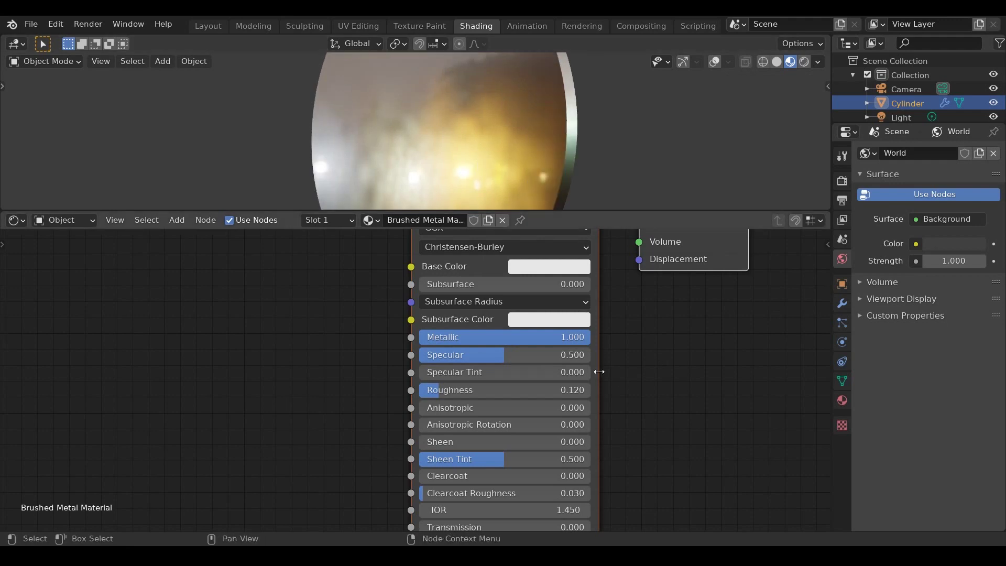
key("BackSpace")
type("5")
key("Return")
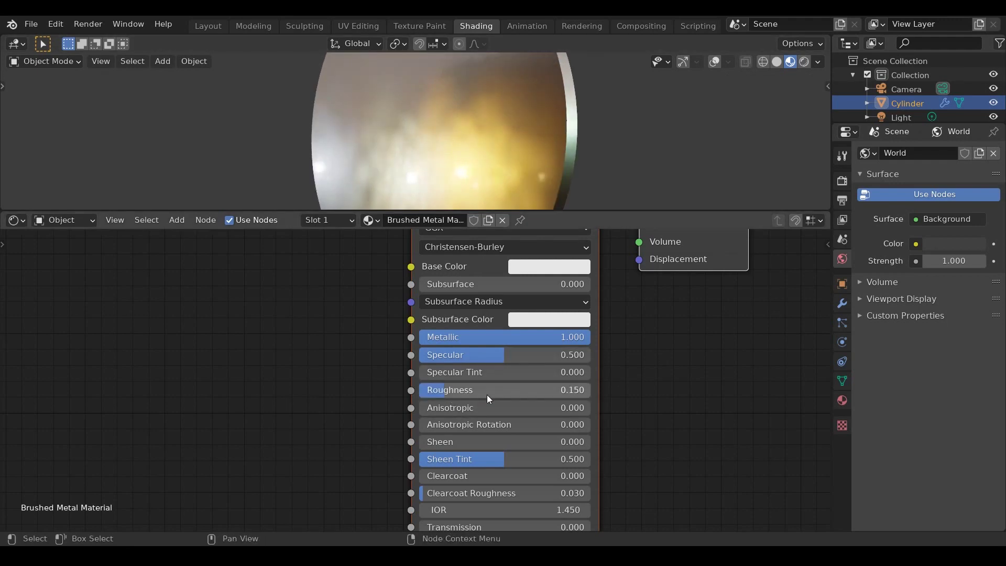
Step: Add a Noise Texture node to the left of the Principled BSDF in the material's node tree
scroll(487, 397, "down", 3)
scroll(587, 398, "up", 4)
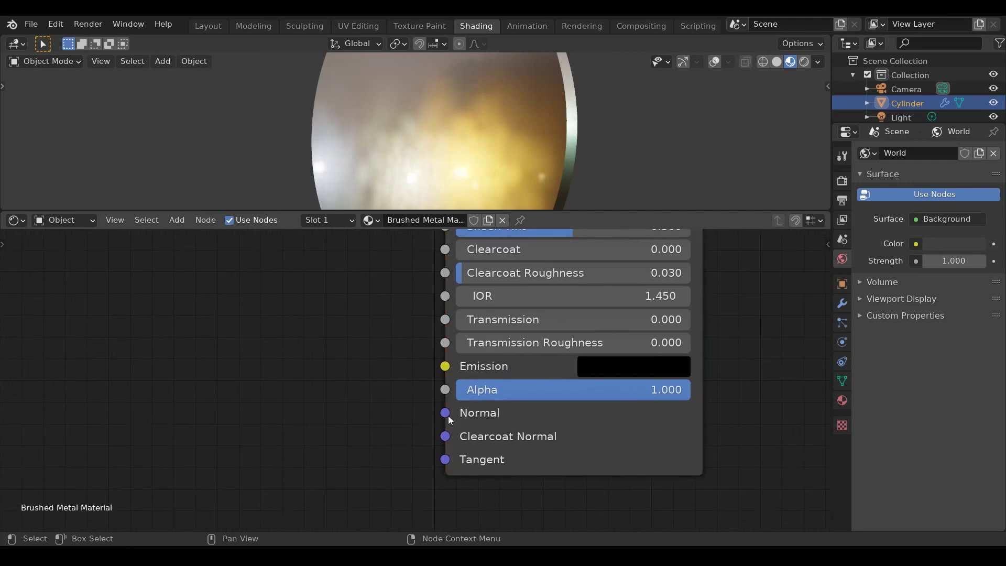
middle_click_drag(354, 371, 366, 373)
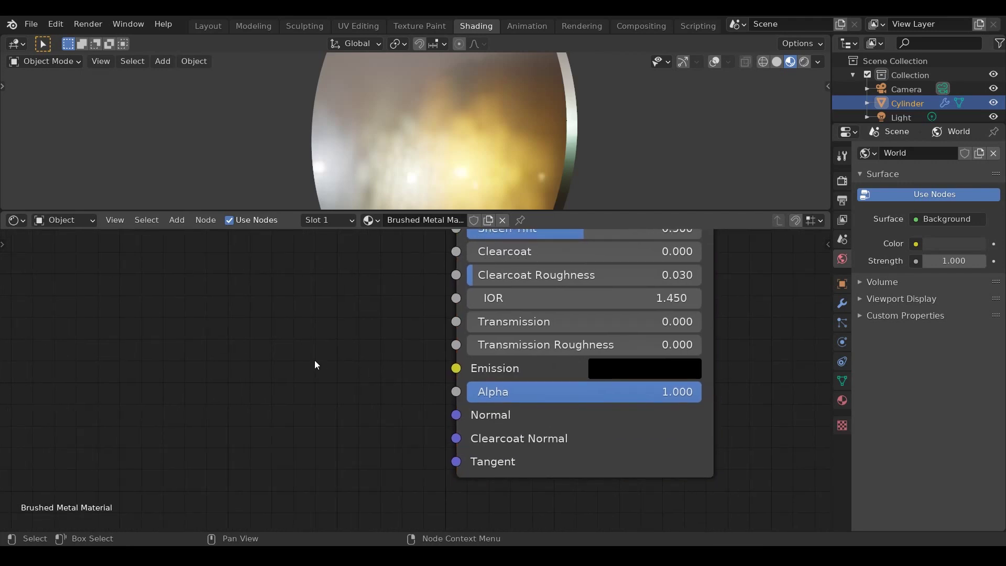
key("shift+a")
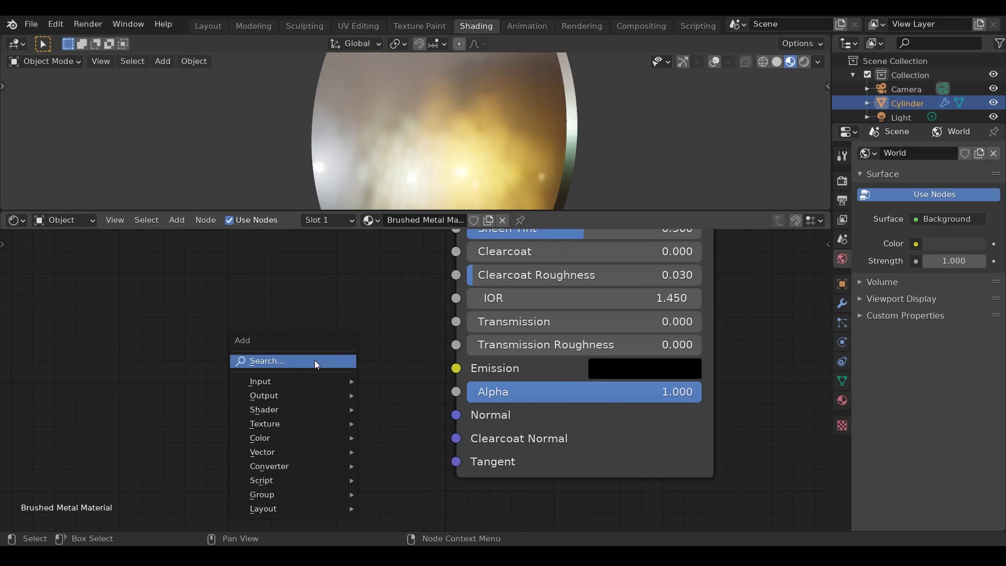
left_click(315, 360)
type("noise")
key("Return")
left_click(62, 254)
Step: Add a Bump node, linking its Normal output to the Principled BSDF's Normal and the Noise Texture's Fac to its Height
key("shift+a")
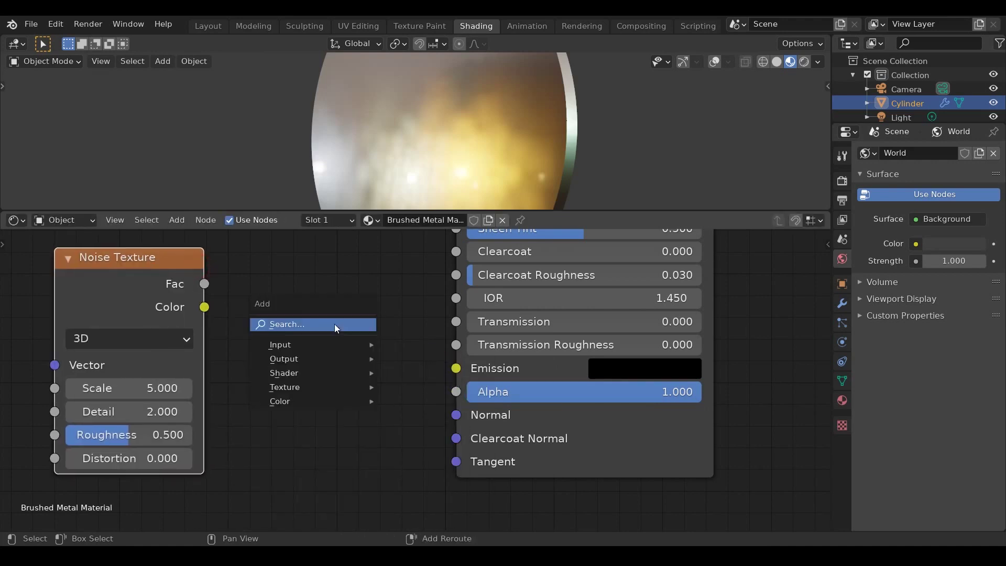
left_click(335, 326)
type("bump")
key("Return")
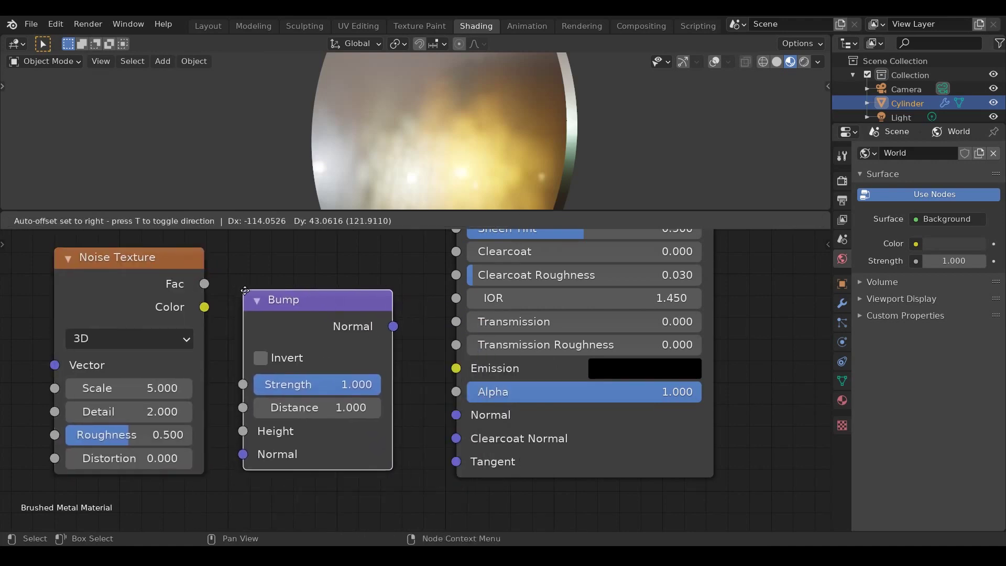
left_click(247, 292)
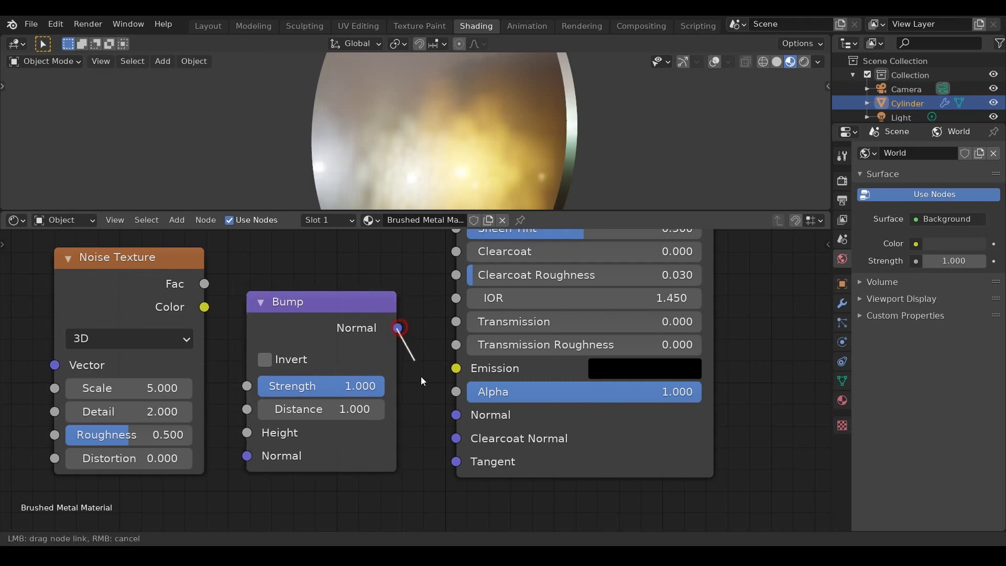
left_click_drag(446, 419, 447, 420)
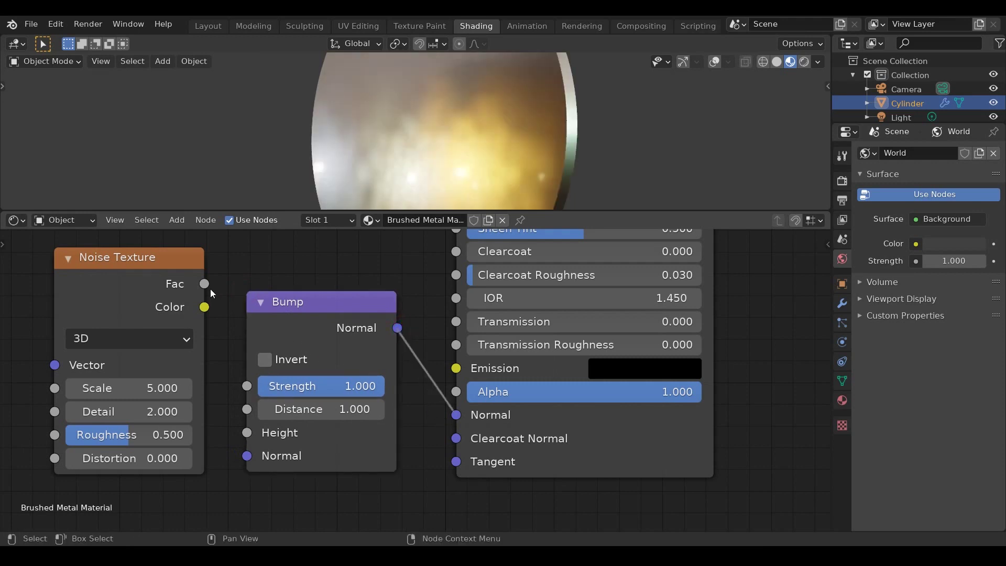
left_click_drag(239, 431, 240, 433)
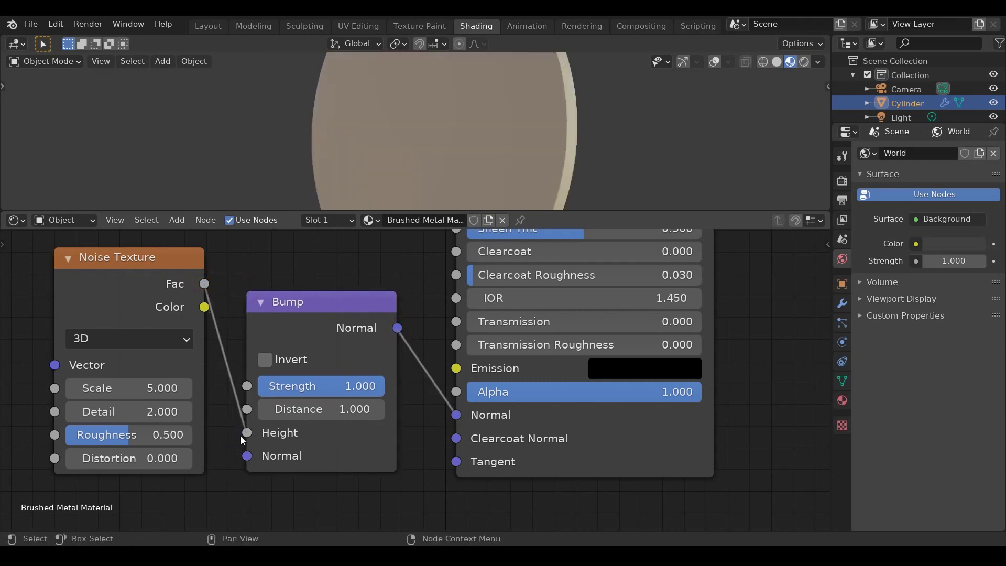
Step: Add a Mapping node before the Noise Texture, link its Vector output to the Noise Texture's Vector, and widen the Mapping node
left_click_drag(181, 306, 161, 331)
scroll(330, 274, "down", 7)
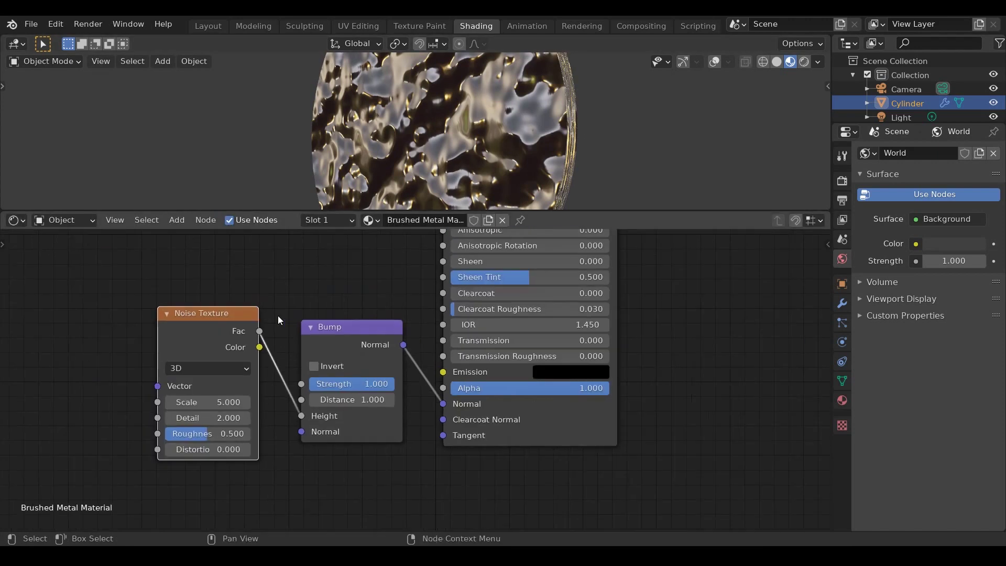
middle_click_drag(278, 316, 578, 319)
key("shift+a")
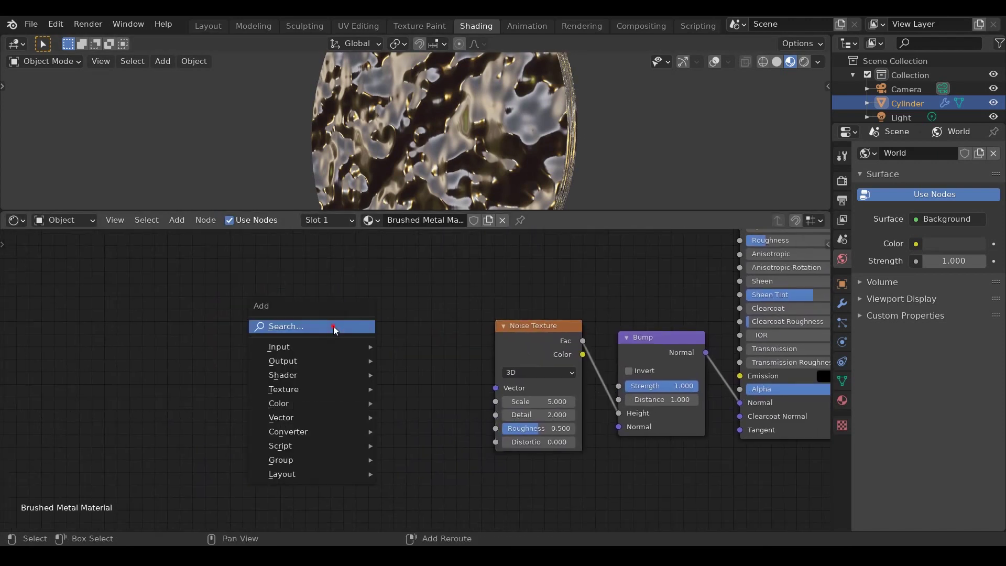
left_click(335, 326)
type("mapping")
key("Return")
left_click(343, 299)
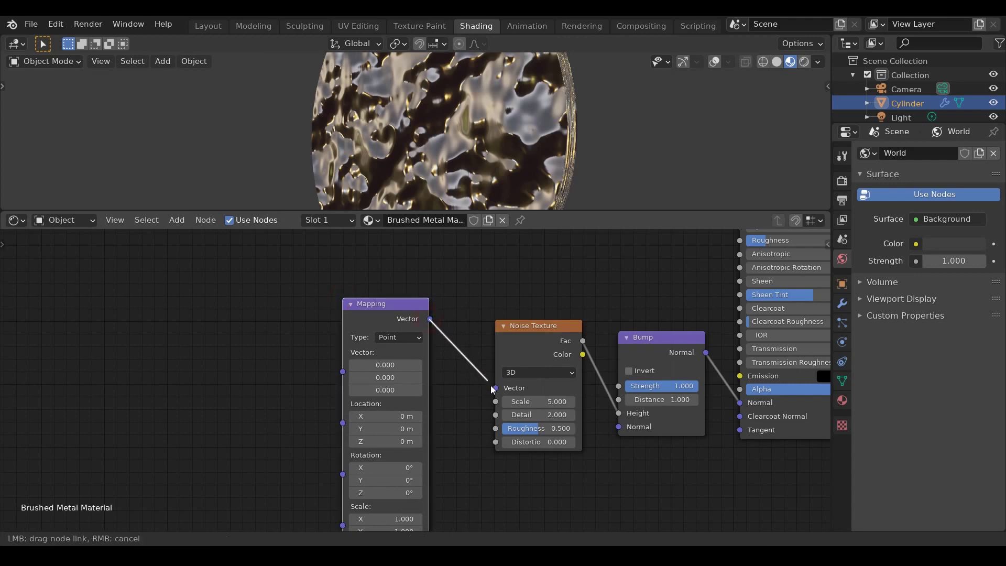
left_click_drag(493, 389, 495, 388)
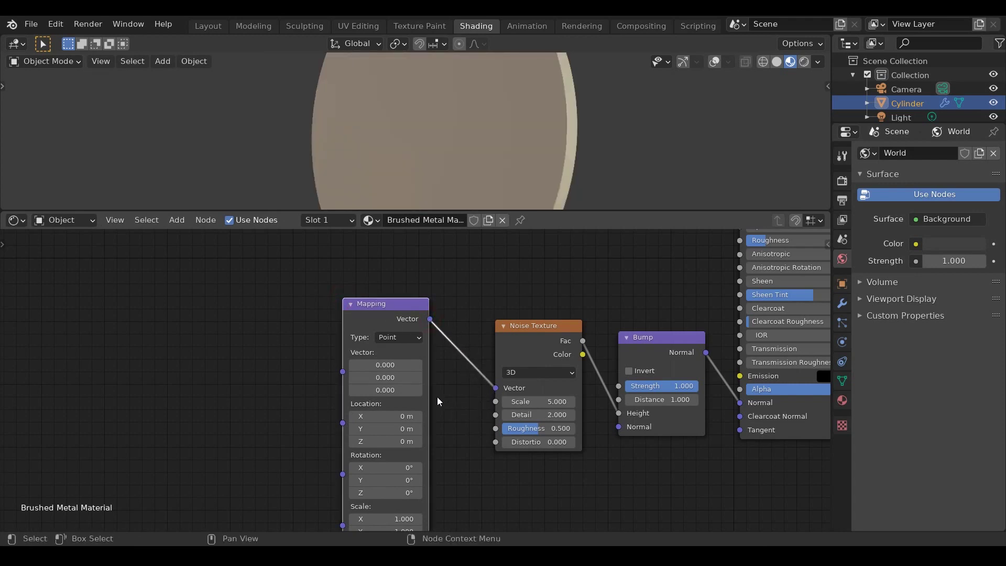
left_click_drag(344, 347, 299, 318)
Step: Add a Texture Coordinate node before the Mapping node and link its Generated output to the Mapping node's Vector
middle_click_drag(442, 447, 484, 463)
middle_click_drag(513, 504, 516, 499)
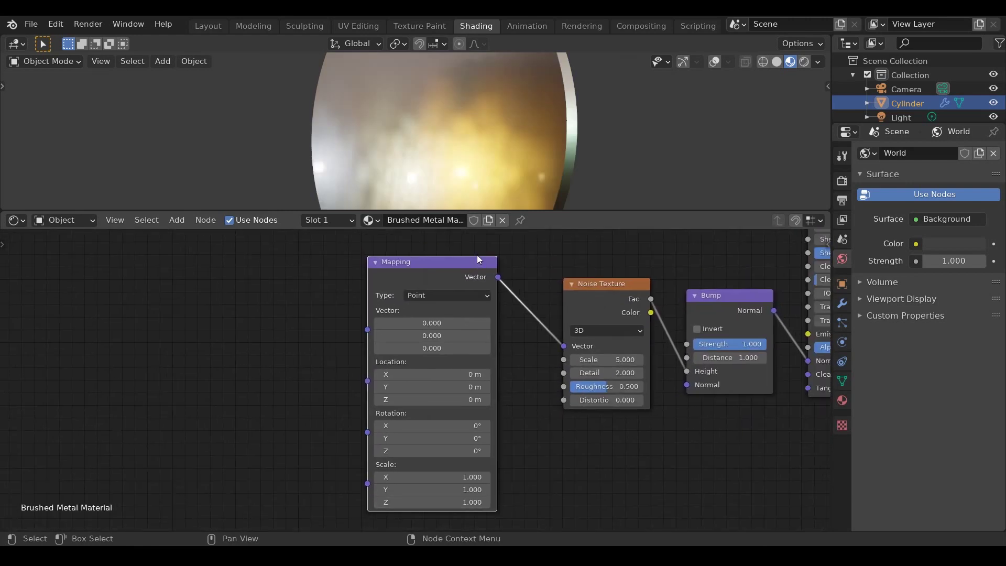
key("shift+a")
left_click(292, 318)
type("tex")
key("Return")
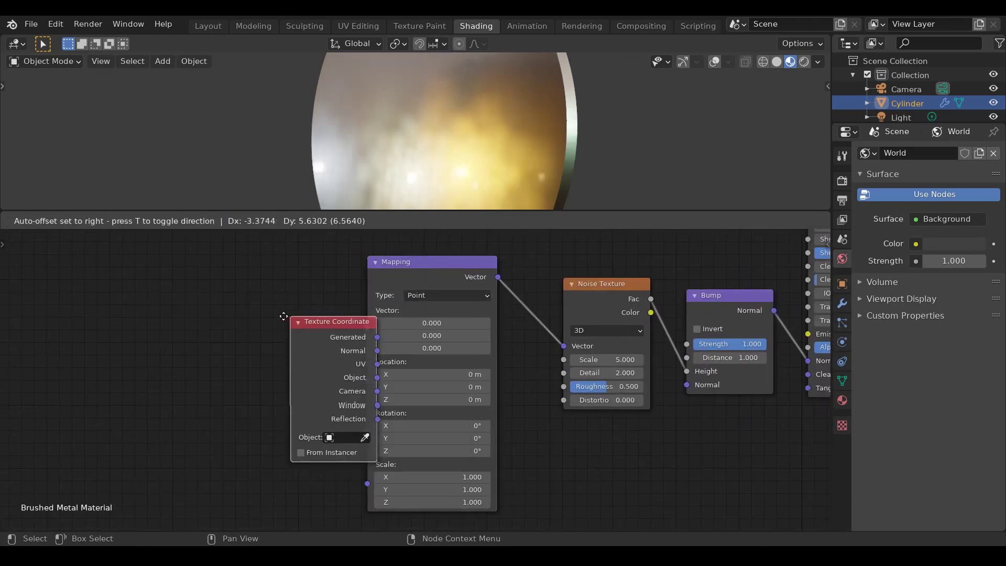
left_click(206, 312)
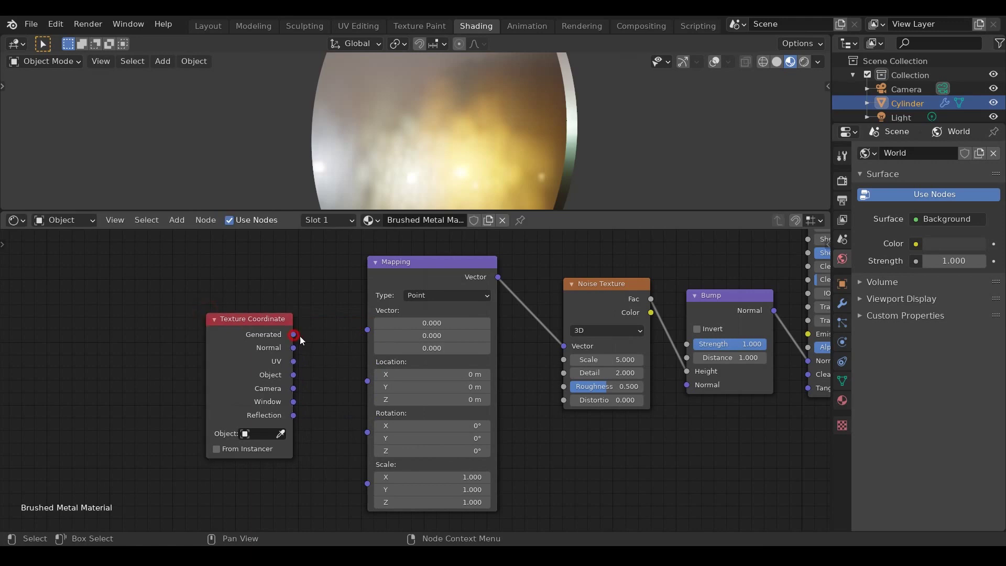
left_click_drag(365, 341, 371, 330)
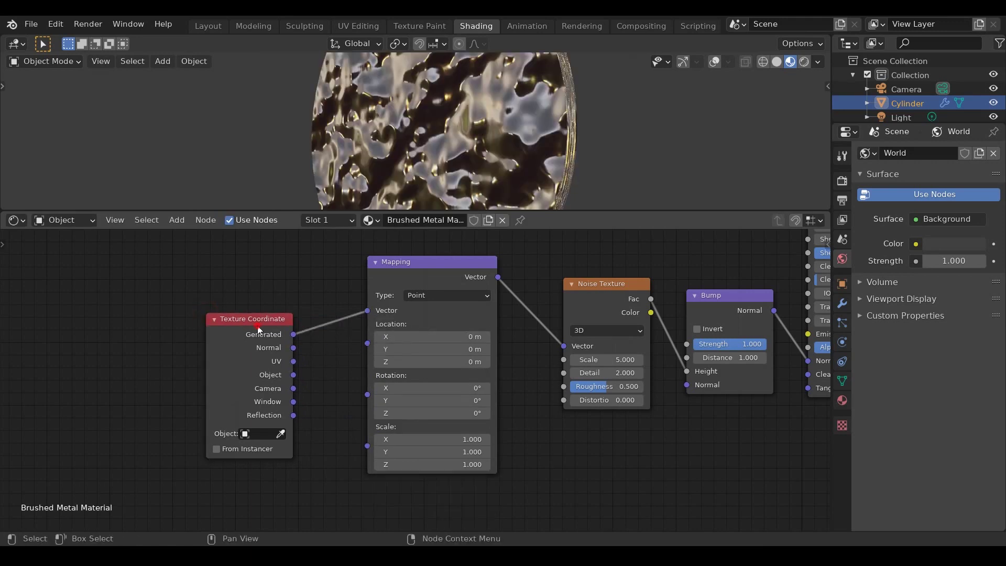
left_click_drag(258, 328, 298, 319)
Step: Set the Bump node's Strength to 0.08 and its Distance to 0.1
middle_click_drag(660, 347, 404, 361)
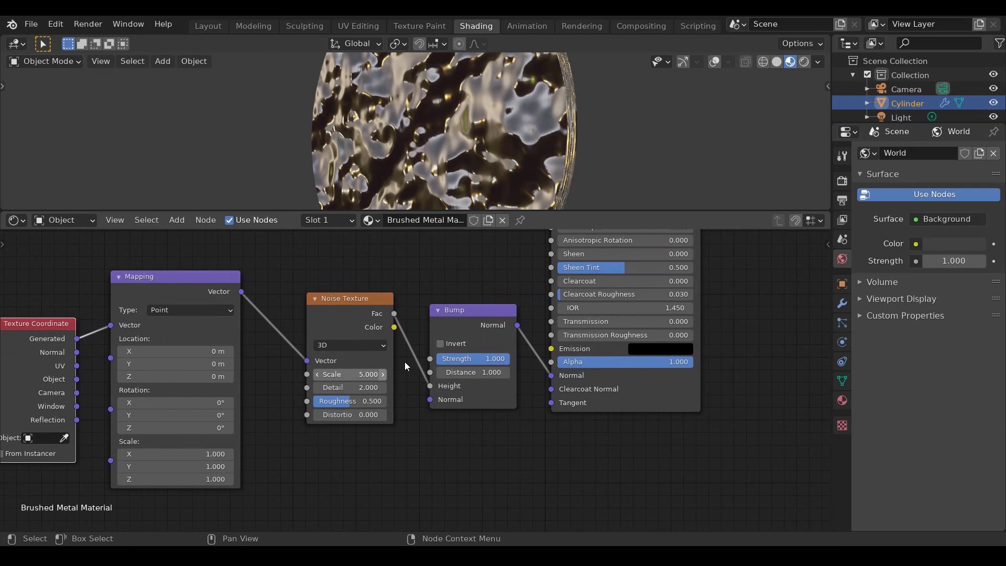
scroll(404, 367, "down", 4)
left_click_drag(379, 320, 367, 320)
scroll(481, 414, "up", 12)
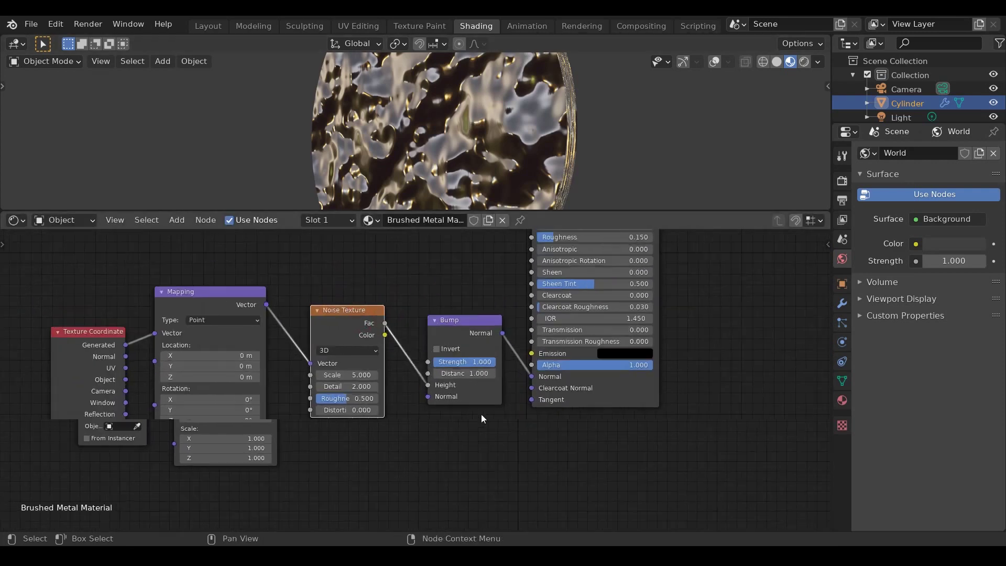
middle_click_drag(533, 399, 445, 446)
left_click_drag(449, 390, 366, 390)
left_click(435, 394)
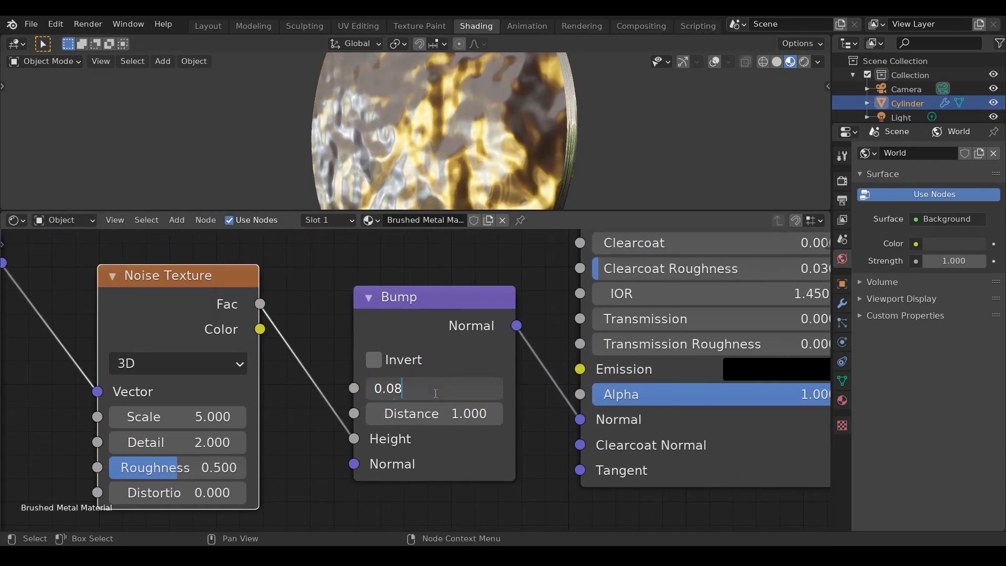
key("Return")
type("0.1")
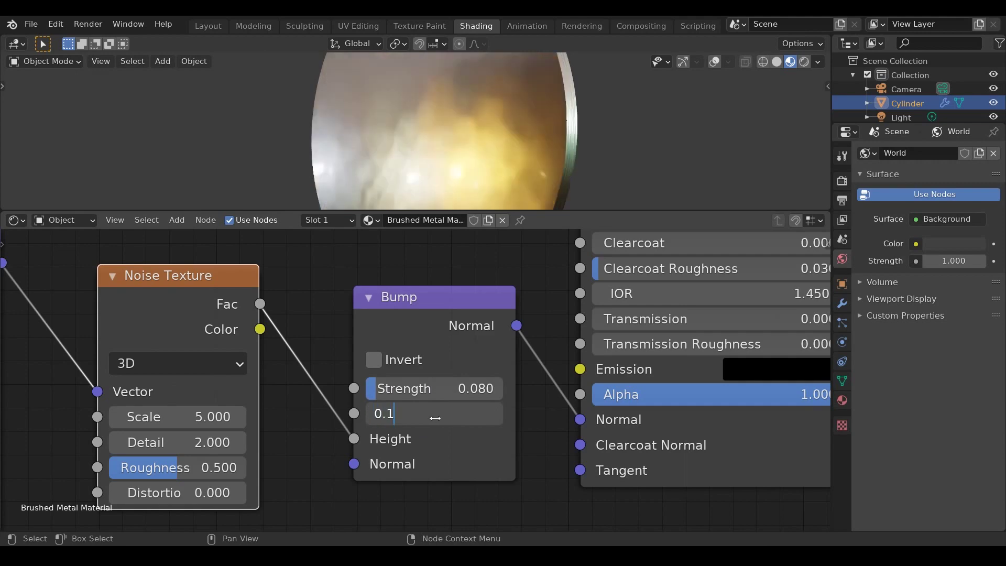
Step: Set the Mapping node's X Scale to 200 to stretch the noise into brushed streaks
scroll(368, 375, "down", 3)
middle_click_drag(180, 456, 468, 441)
scroll(515, 451, "up", 2)
scroll(430, 450, "up", 1)
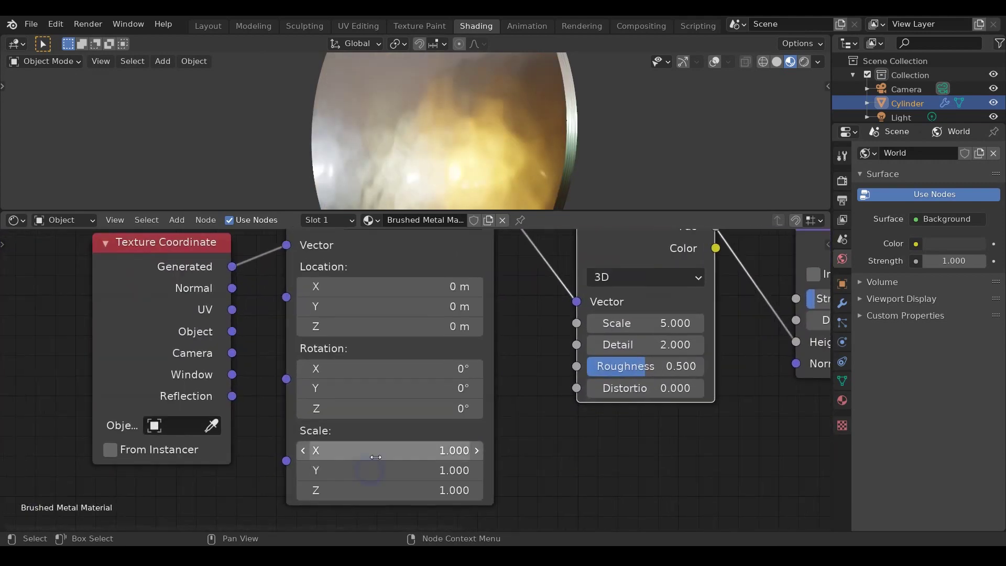
left_click_drag(435, 450, 524, 450)
left_click_drag(375, 457, 506, 457)
key("Return")
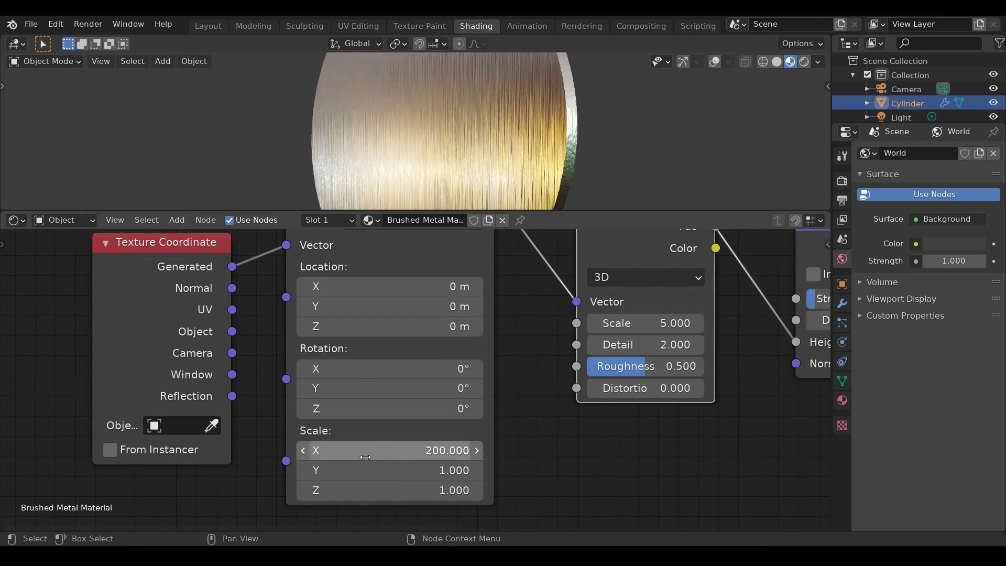
Step: Reduce the Bump node's Strength to 0.02
middle_click_drag(734, 379, 410, 389)
scroll(529, 357, "up", 2)
middle_click_drag(612, 342, 542, 374)
left_click_drag(573, 346, 564, 347)
middle_click_drag(466, 178, 363, 128)
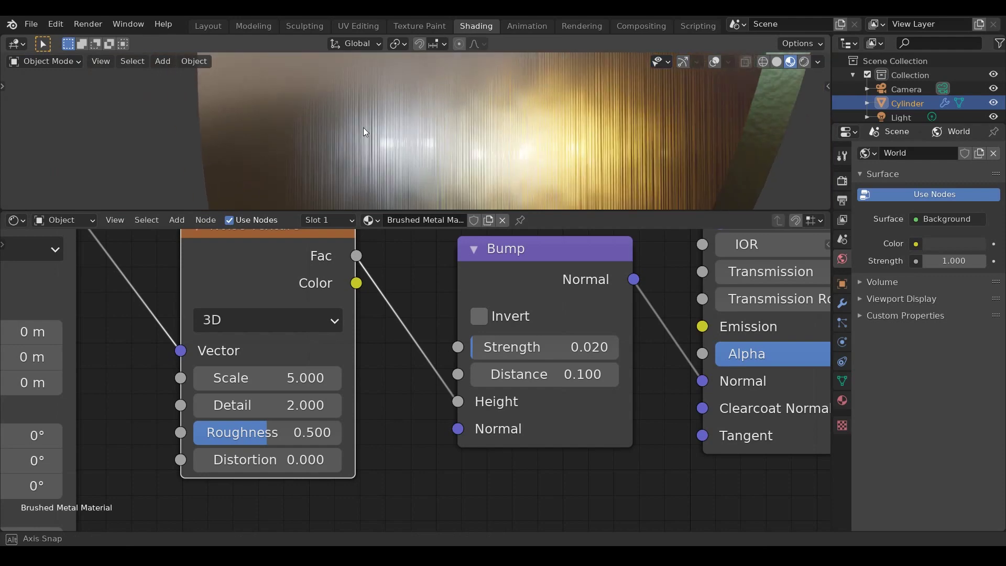
Step: Move the Bump, Noise Texture, Mapping and Texture Coordinate nodes higher, and inspect the disc's brushed finish in a maximised 3D viewport
scroll(494, 331, "down", 10)
middle_click_drag(495, 331, 480, 386)
scroll(480, 385, "down", 4)
left_click_drag(437, 396, 428, 343)
left_click_drag(356, 382, 356, 335)
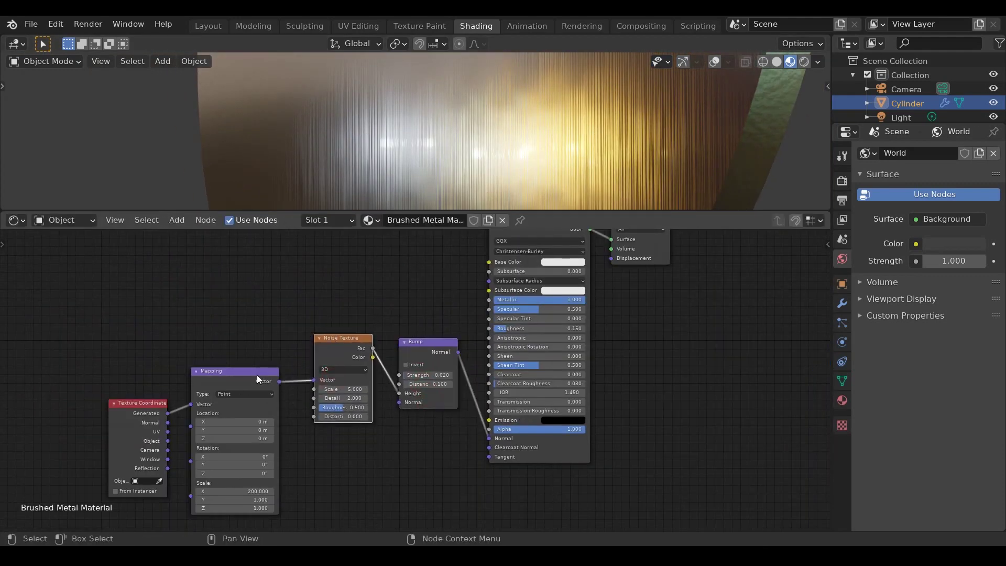
left_click_drag(258, 375, 269, 324)
left_click_drag(126, 402, 145, 325)
key("ctrl+space")
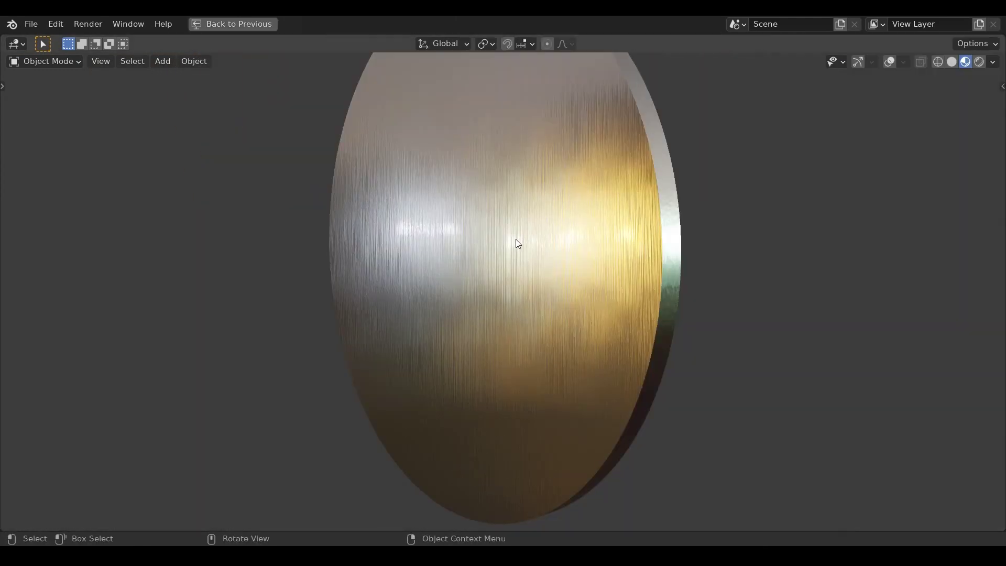
mouse_move(518, 244)
middle_mouse_down()
mouse_move(530, 220)
mouse_move(522, 262)
mouse_move(439, 256)
mouse_move(465, 260)
mouse_move(471, 275)
middle_mouse_up()
scroll(519, 283, "up", 4)
scroll(495, 288, "down", 3)
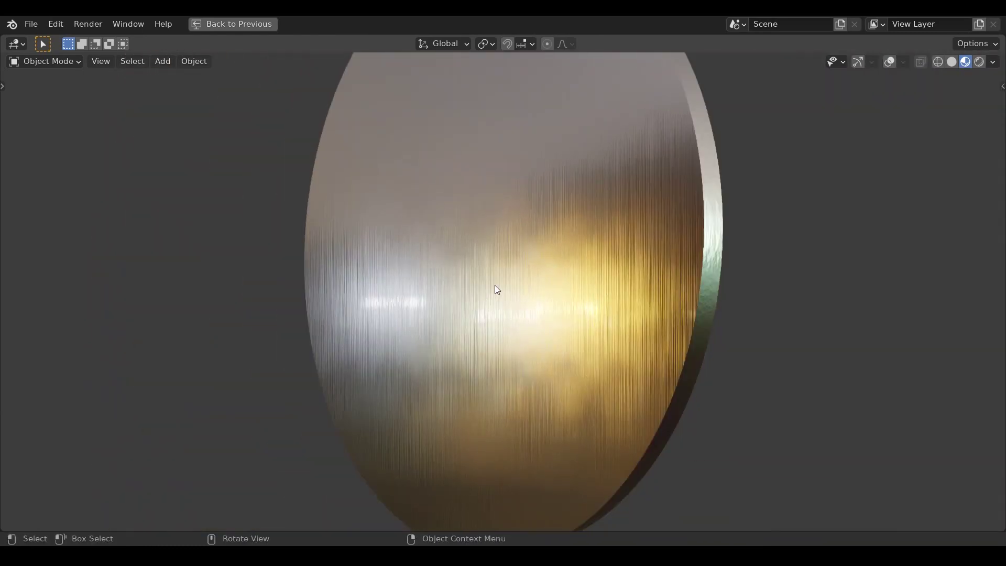
key("ctrl+space")
Step: Rearrange the texture nodes with the Bump node lower, and link the Noise Texture's Fac to the Principled BSDF's Base Color
scroll(450, 360, "up", 3)
left_click_drag(139, 296, 611, 460)
key("g")
left_click(441, 405)
scroll(540, 300, "down", 3)
middle_click_drag(520, 303, 514, 332)
left_click_drag(384, 362, 391, 427)
left_click_drag(632, 322, 463, 299)
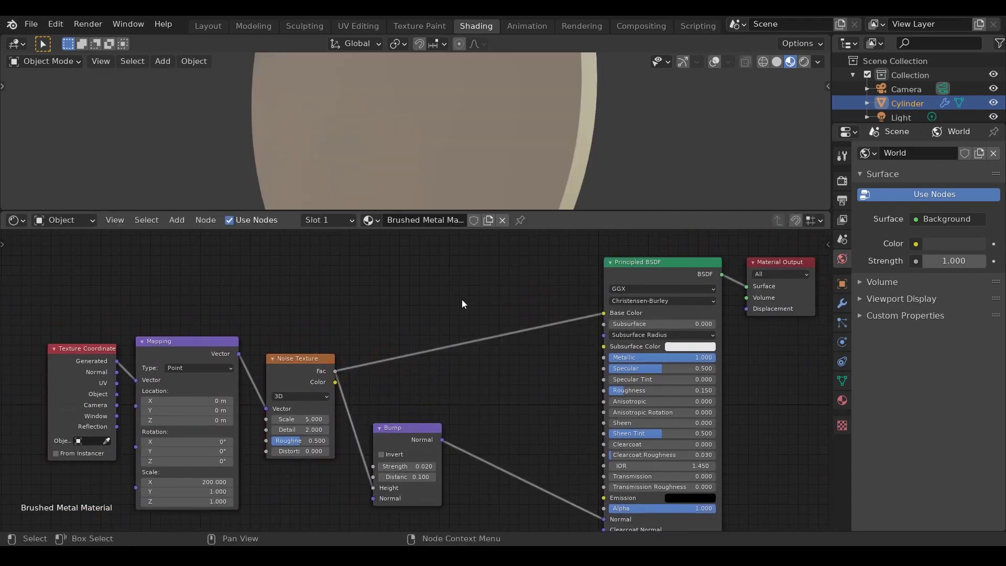
Step: Insert a MixRGB node on the Base Color link and feed the Noise Texture's Fac into its Fac input
key("Down")
key("Return")
left_click(462, 377)
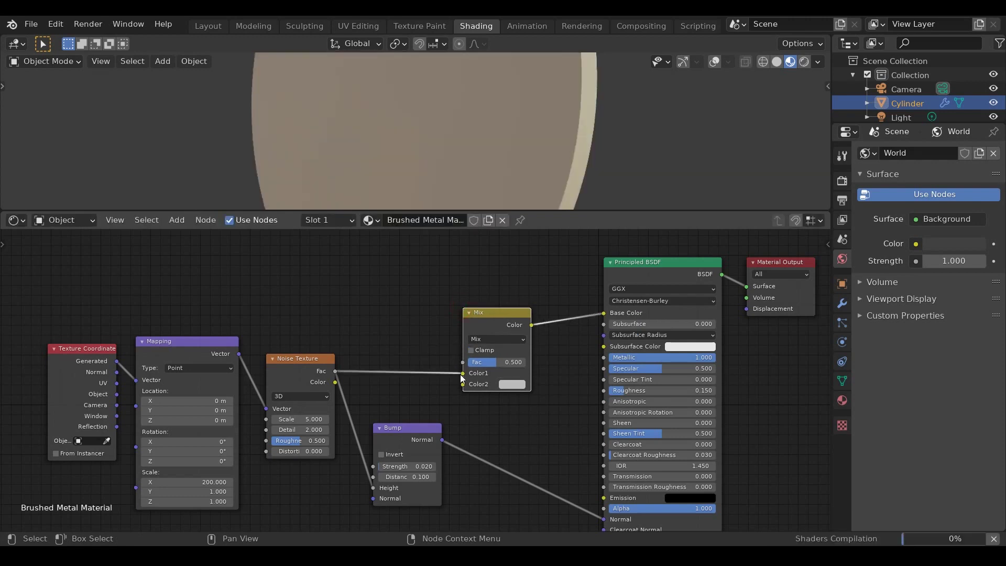
left_click_drag(496, 318, 450, 309)
Step: Set the Mix node's Color1 to pure white and its Color2 to black
scroll(519, 367, "up", 3)
middle_click_drag(533, 372, 497, 417)
left_click(438, 405)
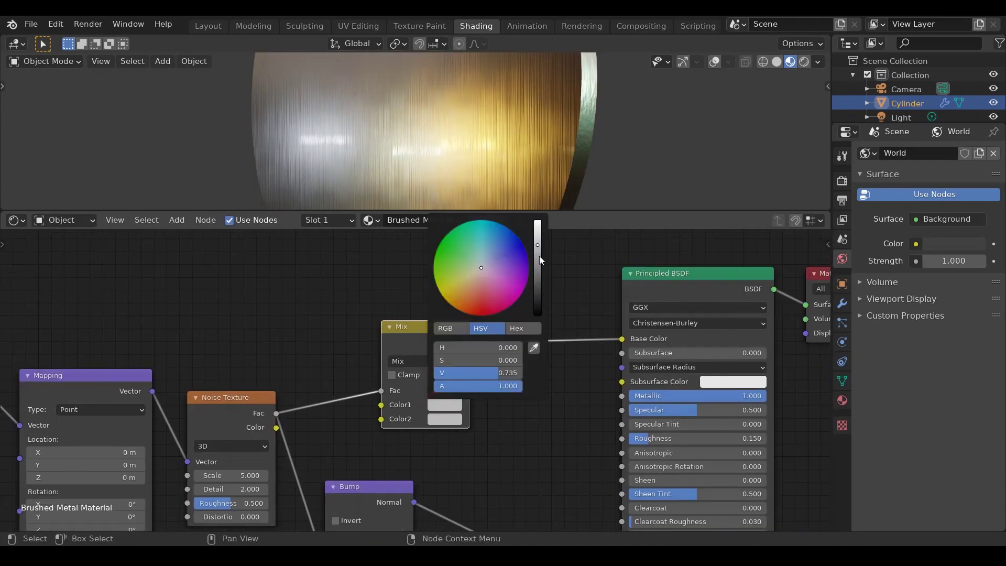
left_click_drag(539, 256, 537, 223)
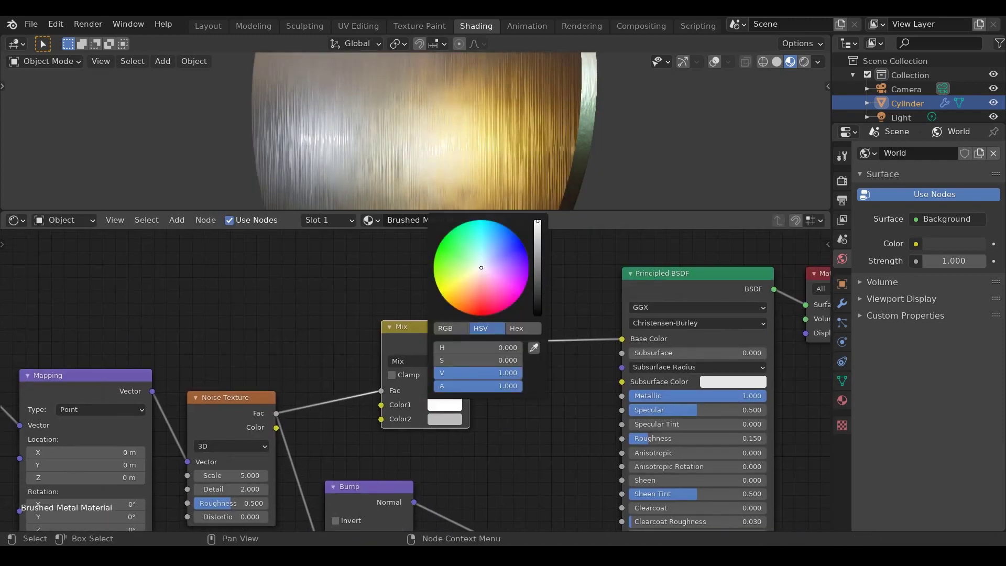
left_click(451, 418)
scroll(452, 418, "down", 15)
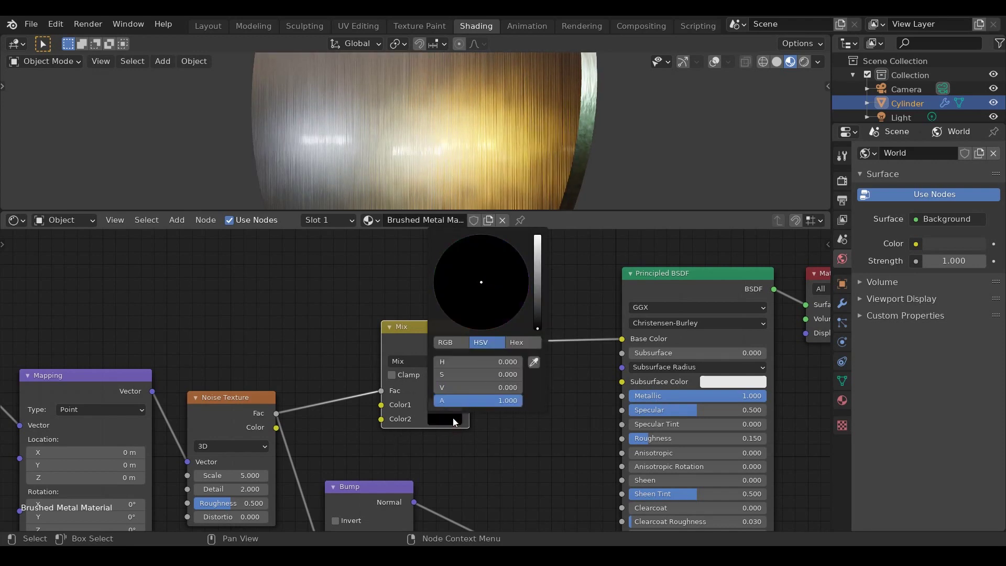
Step: Set the Principled BSDF's Roughness to 0.2
middle_click_drag(469, 177, 470, 149)
left_click_drag(681, 438, 690, 438)
left_click(683, 438)
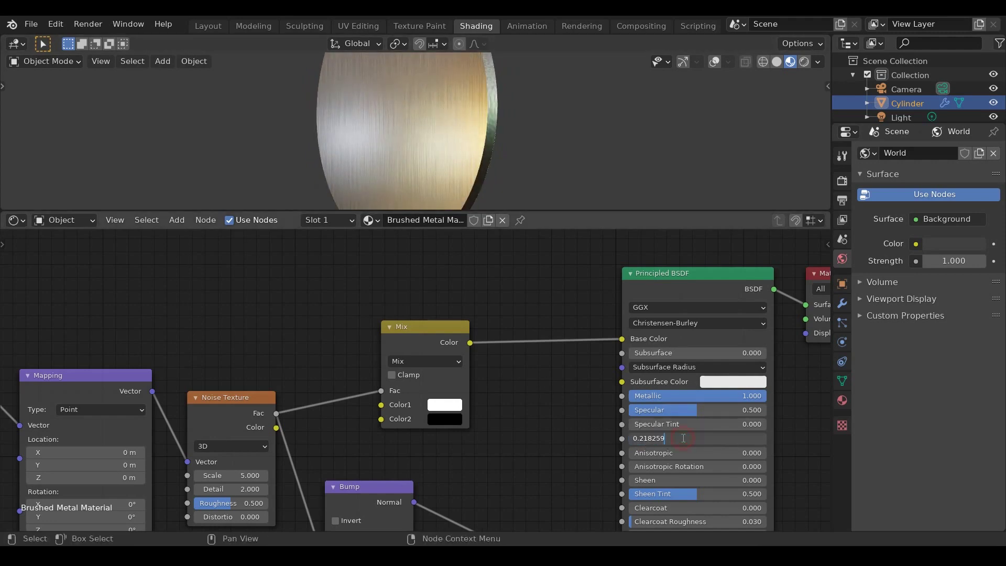
type("0.2")
key("Return")
Step: Place a monkey mesh about 4 m along the X axis beside the disc and assign it the existing Brushed Metal Material
scroll(540, 411, "down", 2)
mouse_move(419, 152)
middle_mouse_down()
mouse_move(445, 161)
mouse_move(414, 153)
mouse_move(435, 150)
middle_mouse_up()
middle_click_drag(480, 111, 426, 126)
key("shift+a")
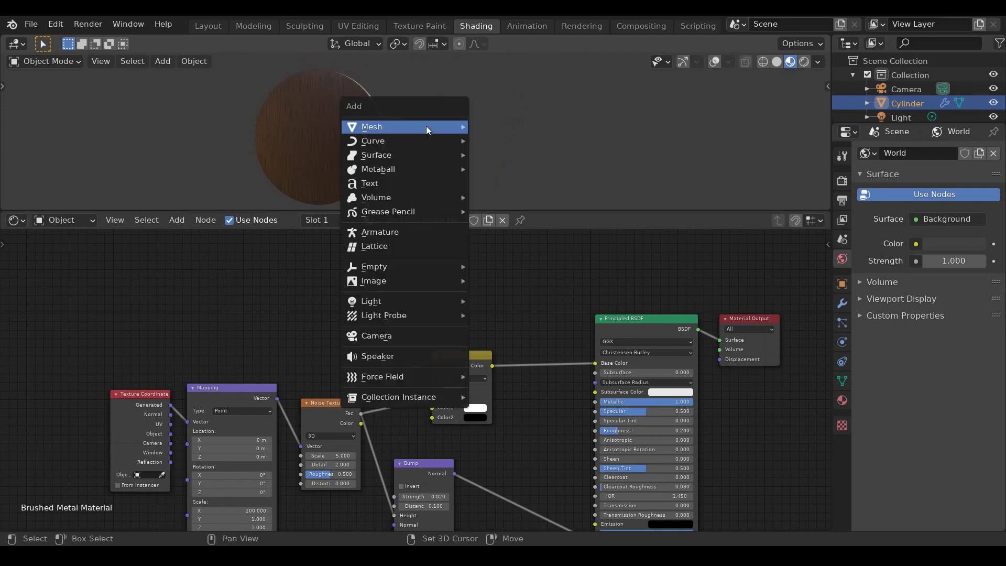
mouse_move(426, 126)
left_click(503, 260)
key("g")
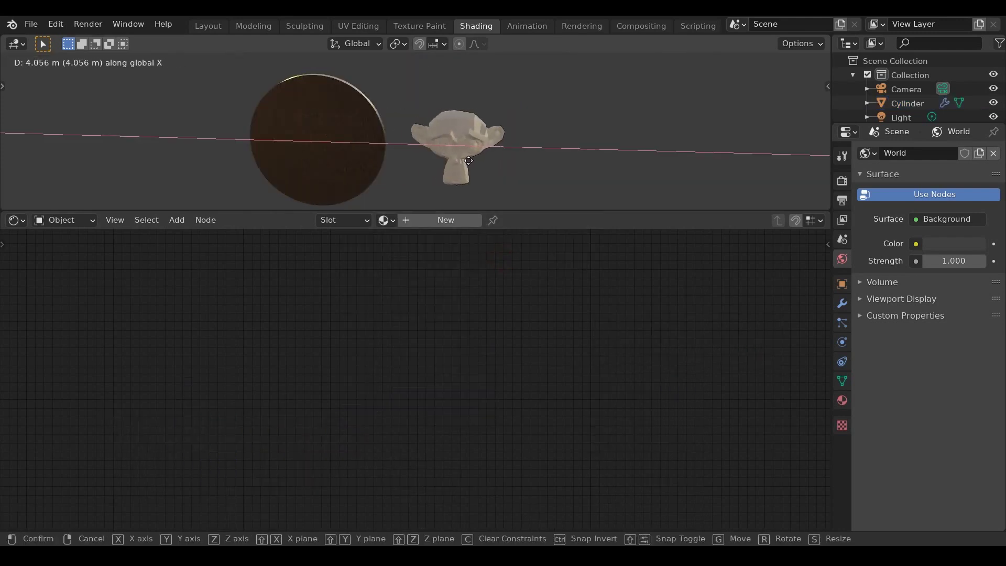
left_click(468, 160)
left_click(384, 220)
left_click(409, 241)
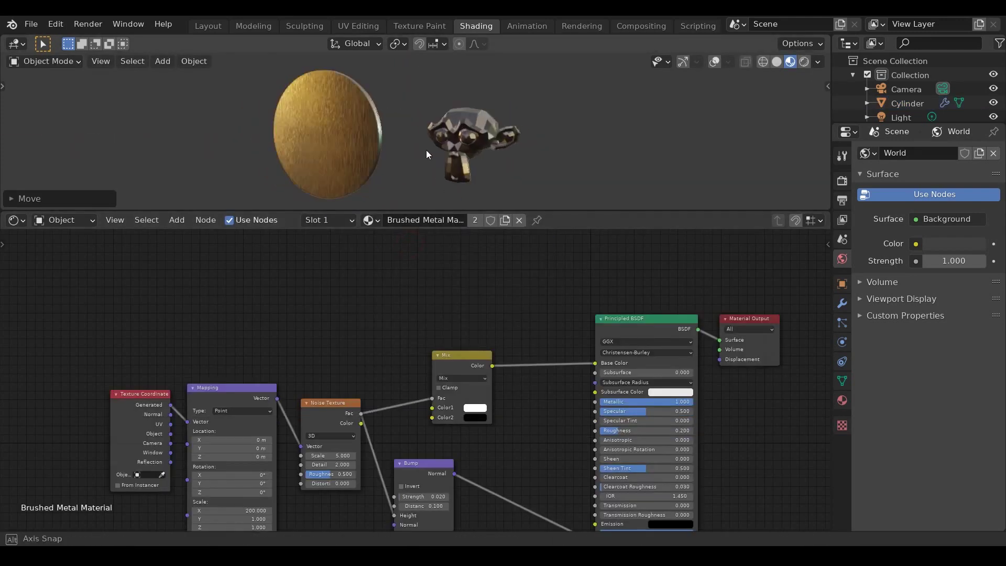